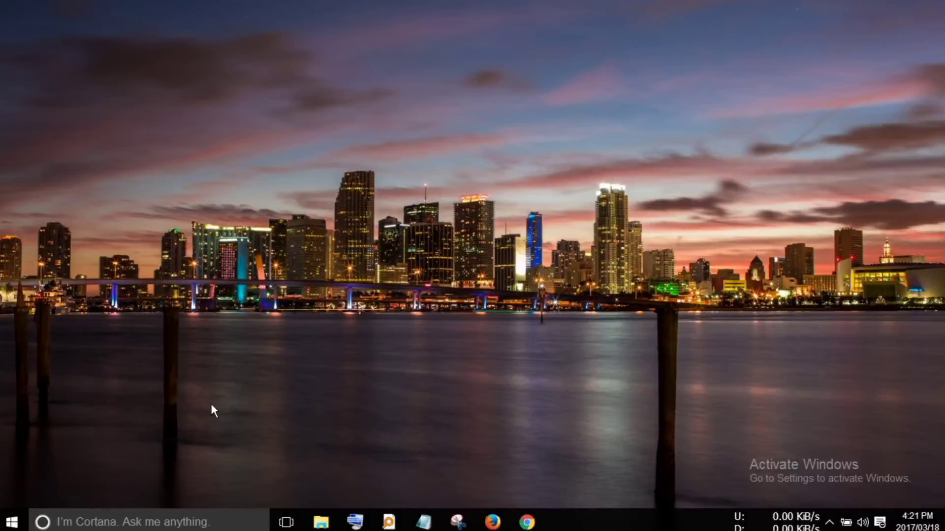
- Search Windows for 'stic' and launch Sticky Notes to get a new blank yellow note
{"action": "key", "text": "super"}
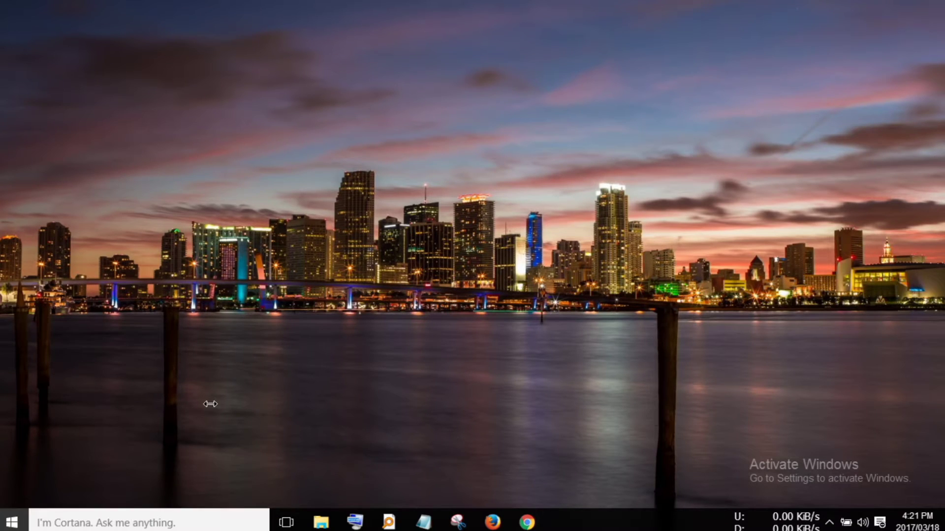
{"action": "type", "text": "stic"}
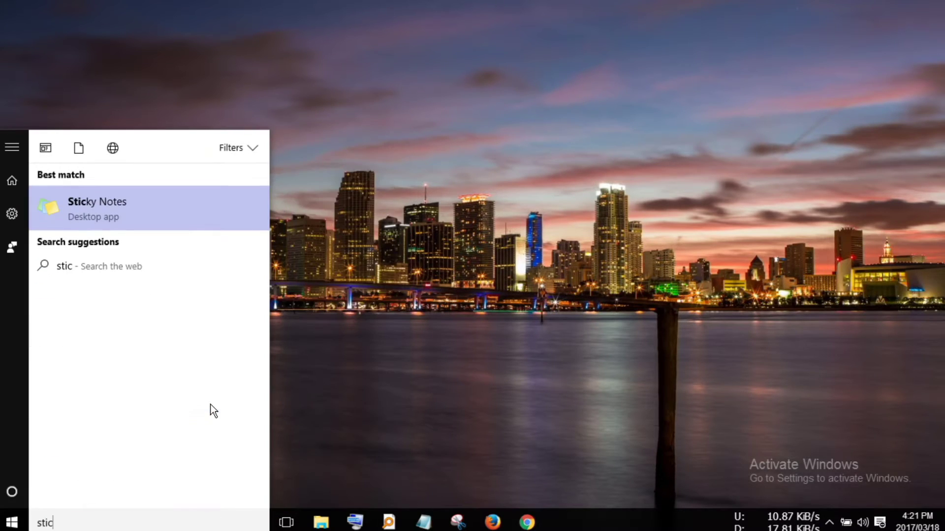
{"action": "left_click", "coordinate": [144, 219]}
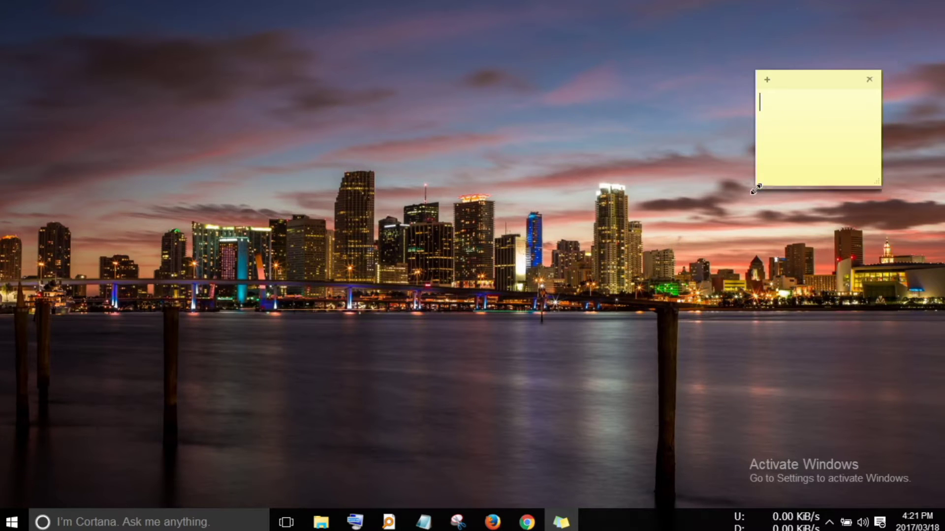
- Enlarge the note down and left, move it toward the centre, and start typing the intro sentence
{"action": "left_click_drag", "start_coordinate": [756, 186], "coordinate": [476, 390]}
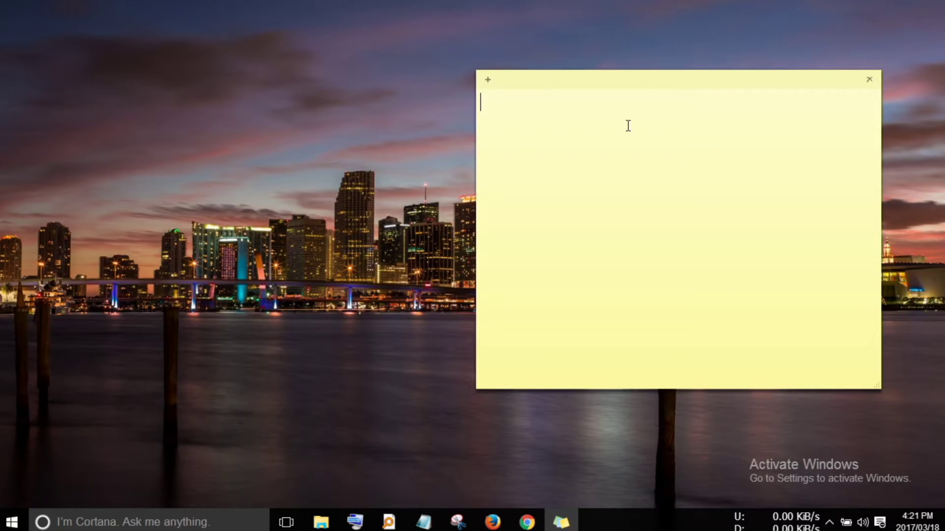
{"action": "left_click_drag", "start_coordinate": [622, 80], "coordinate": [492, 113]}
{"action": "type", "text": "T"}
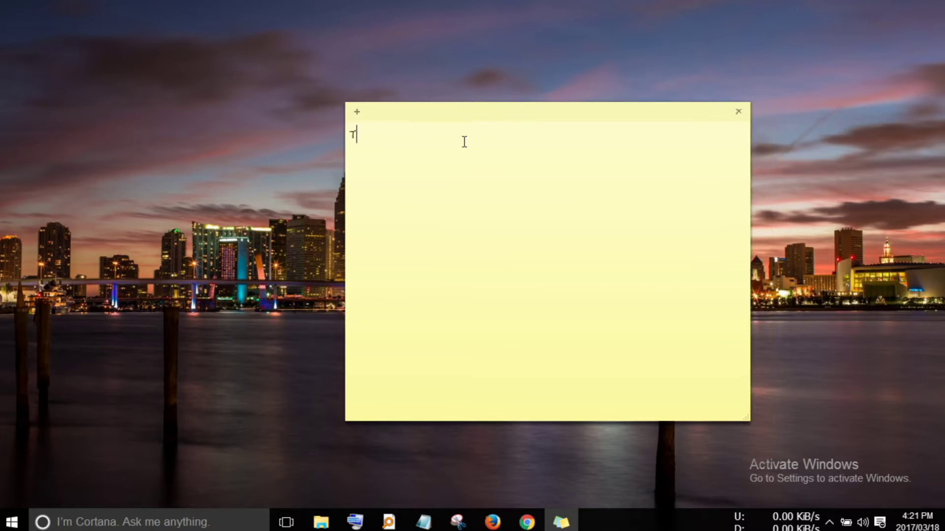
{"action": "type", "text": "oday we "}
{"action": "type", "text": "are go"}
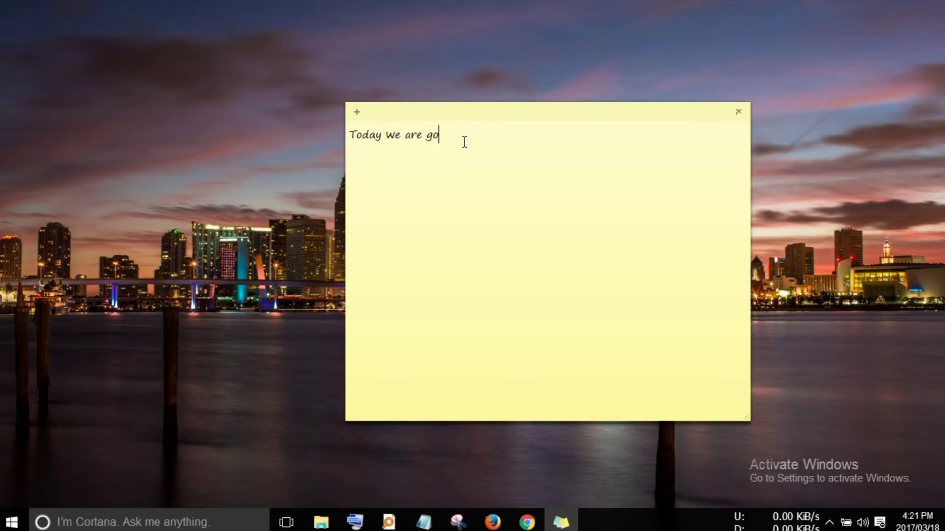
{"action": "type", "text": "ing to le"}
{"action": "type", "text": "arn "}
{"action": "type", "text": "how to use"}
{"action": "type", "text": " short"}
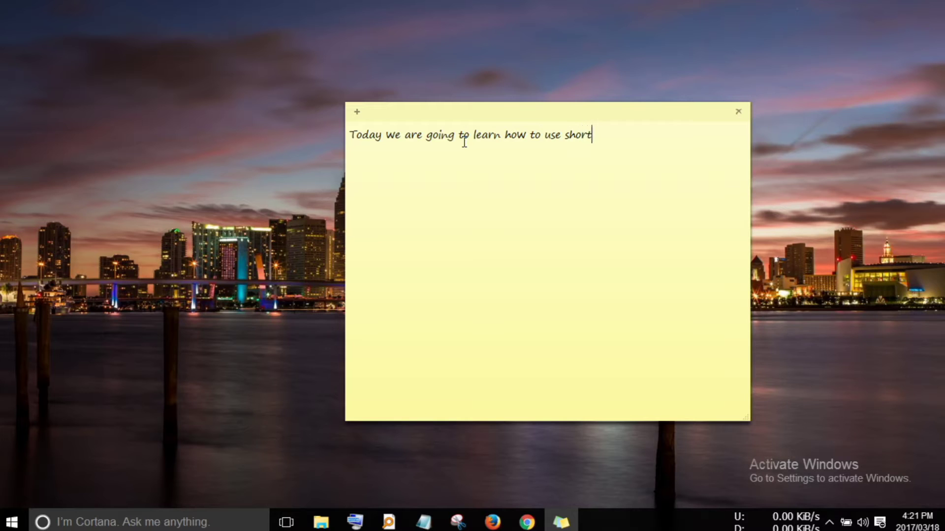
{"action": "type", "text": "cu"}
{"action": "type", "text": "kc"}
{"action": "type", "text": "cky"}
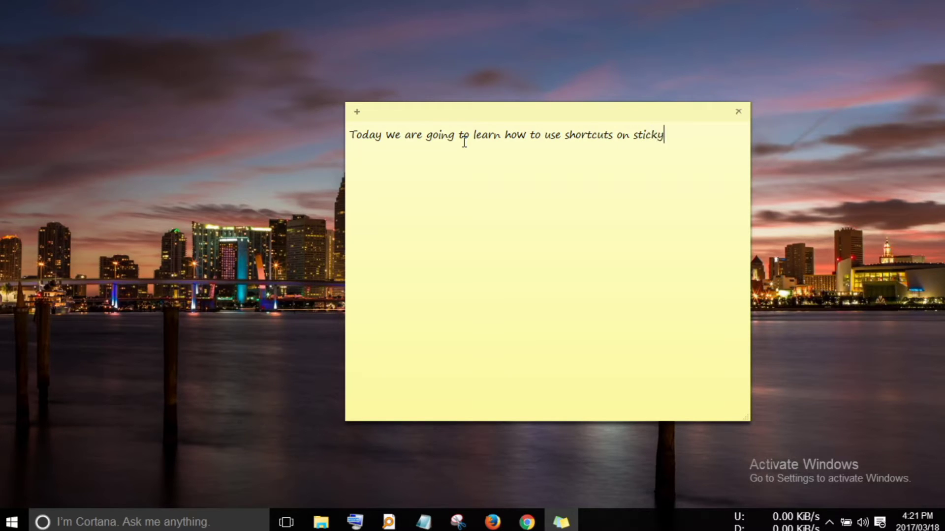
{"action": "type", "text": "notes"}
{"action": "type", "text": " Si"}
- Make all the note text larger, centred and underlined as a heading, with a new line below it
{"action": "key", "text": "ctrl+a"}
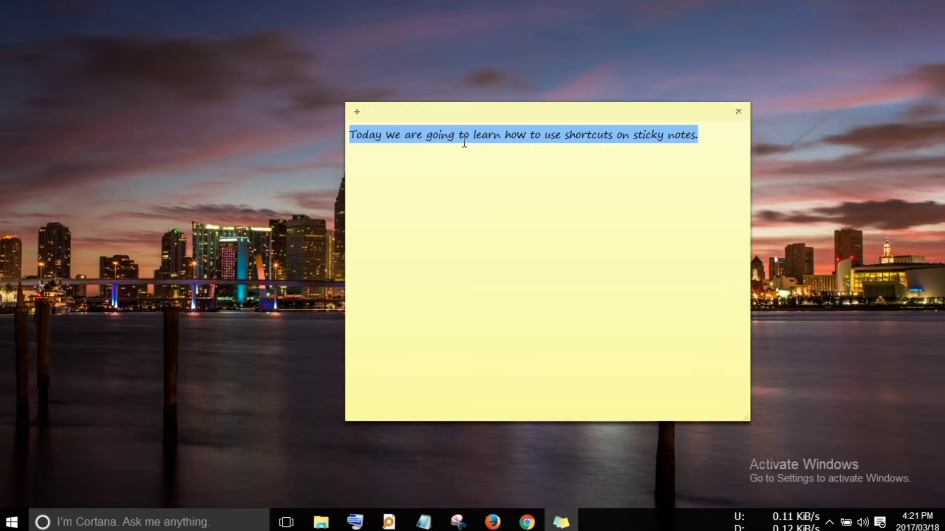
{"action": "key", "text": "ctrl+shift+greater"}
{"action": "key", "text": "ctrl+shift+greater"}
{"action": "key", "text": "ctrl+shift+greater"}
{"action": "key", "text": "ctrl+shift+greater"}
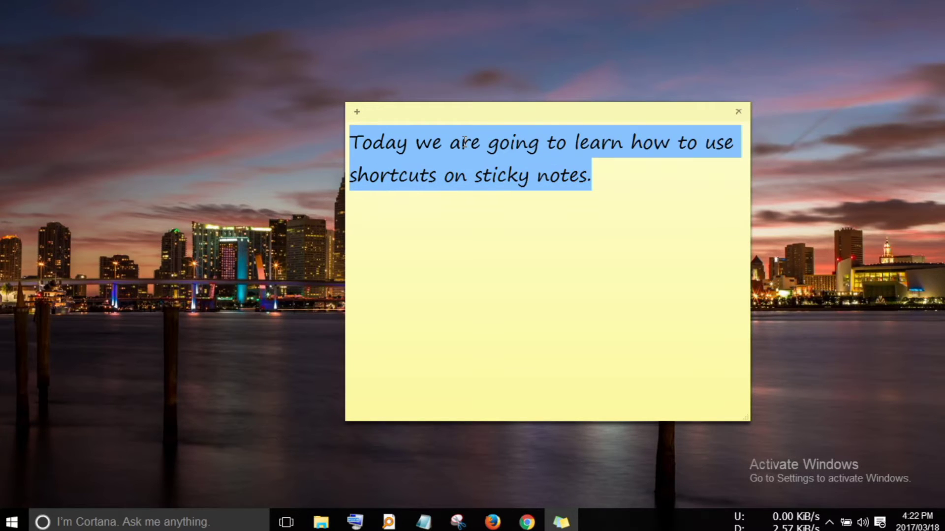
{"action": "key", "text": "ctrl+e"}
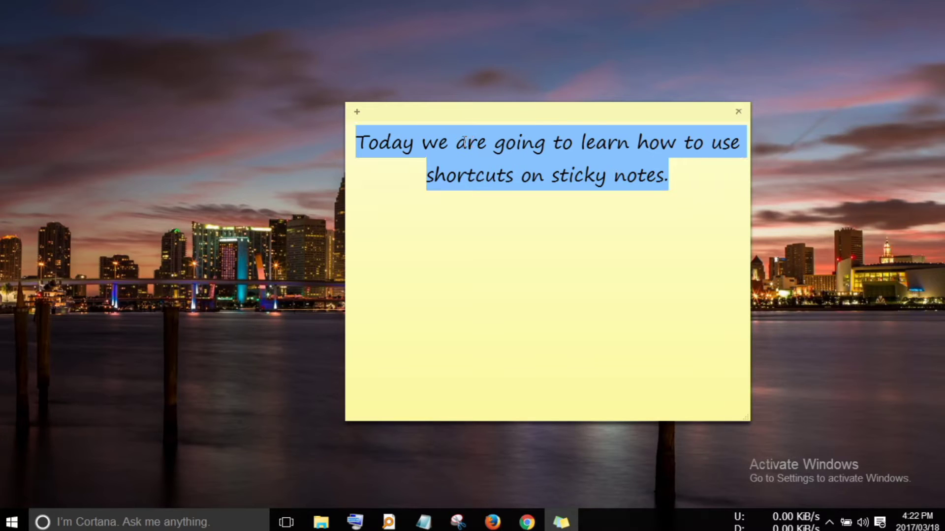
{"action": "key", "text": "ctrl+u"}
{"action": "key", "text": "End"}
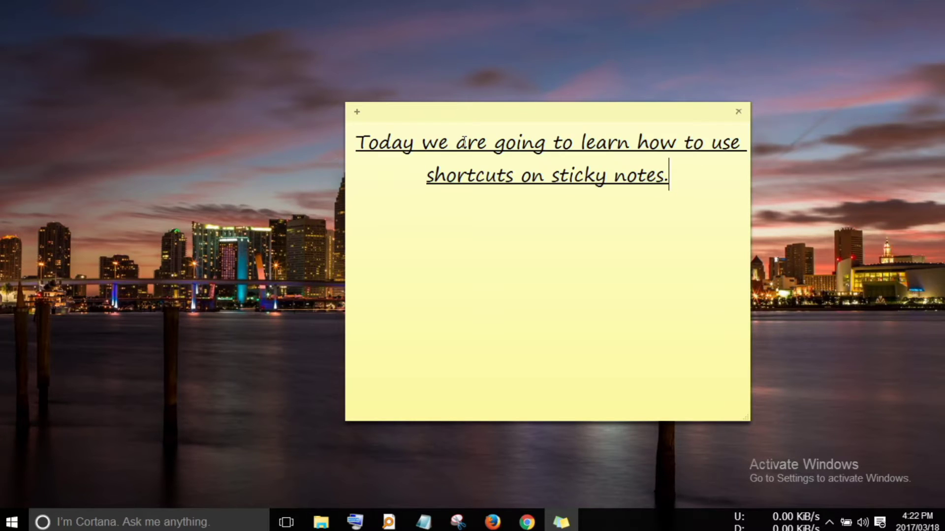
{"action": "key", "text": "Return"}
{"action": "key", "text": "Return"}
{"action": "type", "text": "So"}
{"action": "key", "text": "BackSpace"}
{"action": "key", "text": "BackSpace"}
{"action": "type", "text": "1. "}
{"action": "type", "text": "So le"}
{"action": "key", "text": "BackSpace"}
{"action": "type", "text": "ets"}
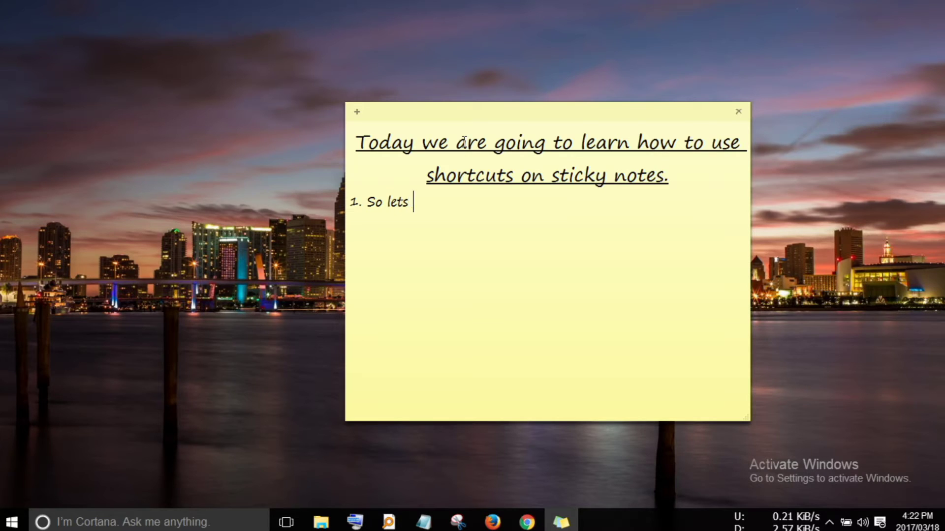
{"action": "type", "text": " Begin"}
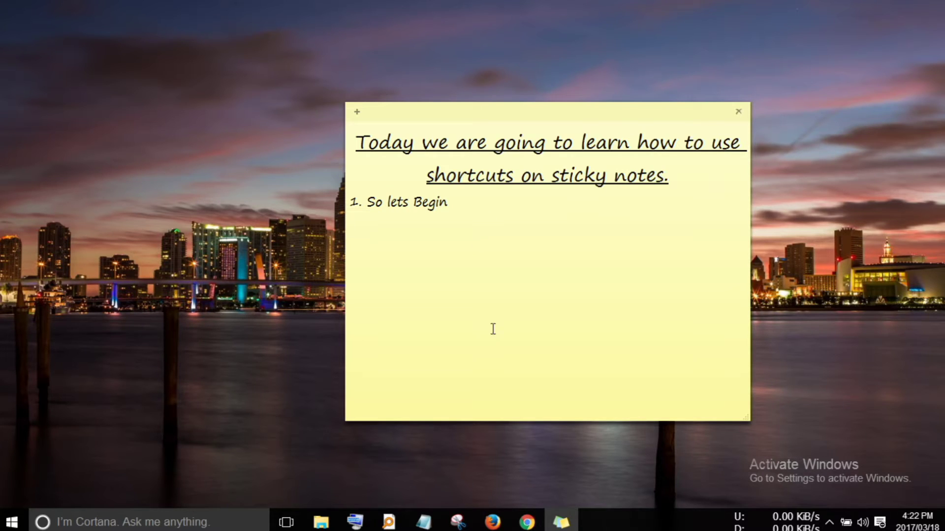
{"action": "type", "text": "2"}
{"action": "type", "text": "rst go t"}
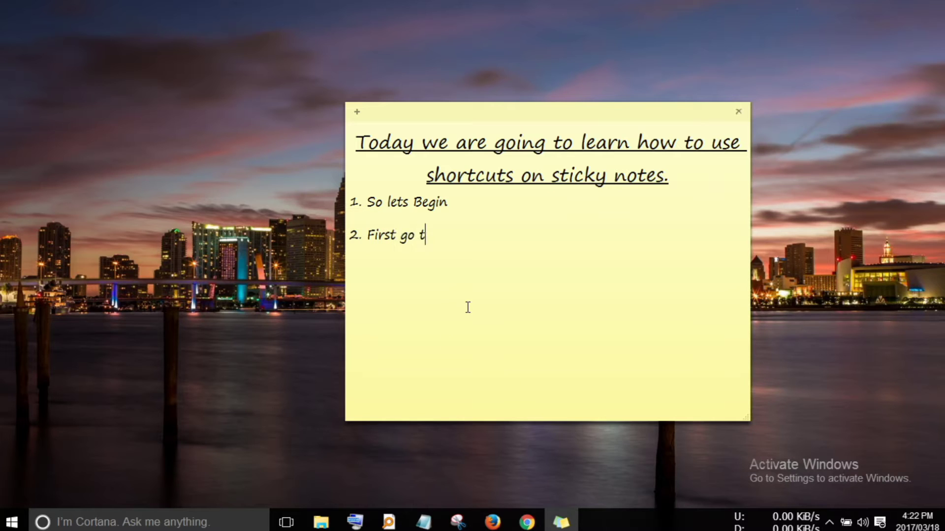
{"action": "type", "text": "o www.lif"}
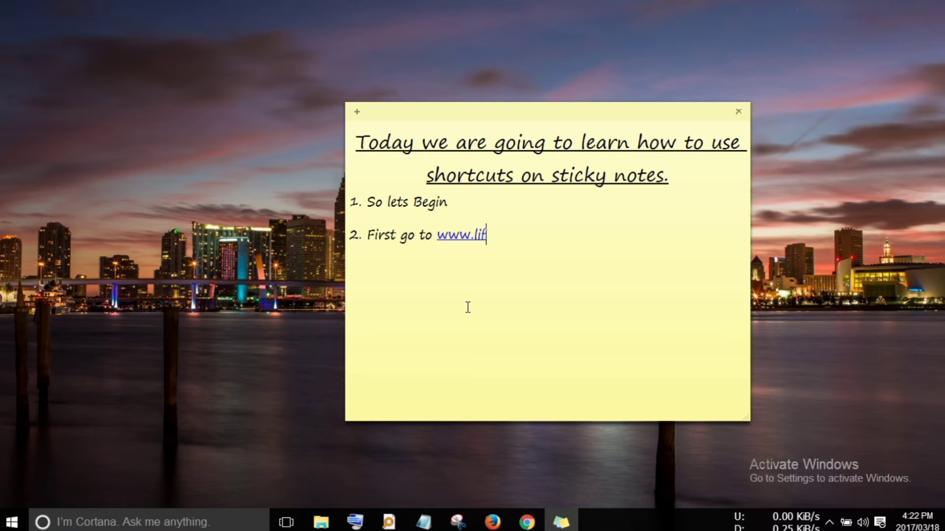
{"action": "type", "text": "e2coding"}
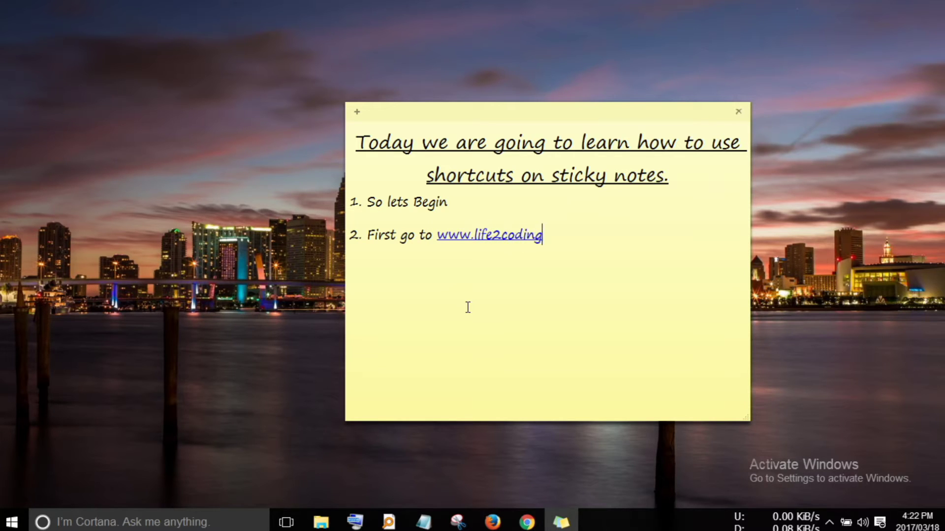
{"action": "type", "text": ".co"}
{"action": "key", "text": "BackSpace"}
{"action": "key", "text": "BackSpace"}
{"action": "key", "text": "BackSpace"}
{"action": "type", "text": "com"}
{"action": "left_click", "coordinate": [527, 522]}
{"action": "left_click", "coordinate": [153, 24]}
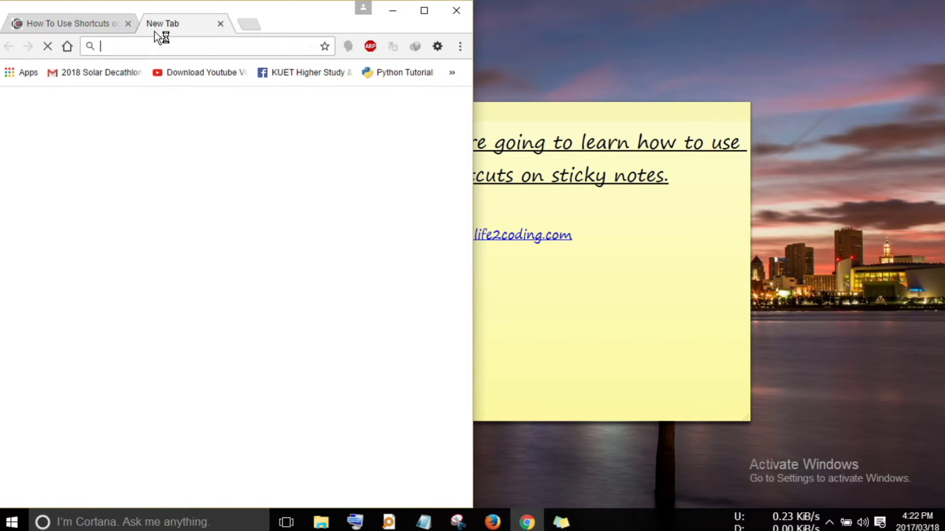
{"action": "type", "text": "li"}
{"action": "key", "text": "BackSpace"}
{"action": "key", "text": "BackSpace"}
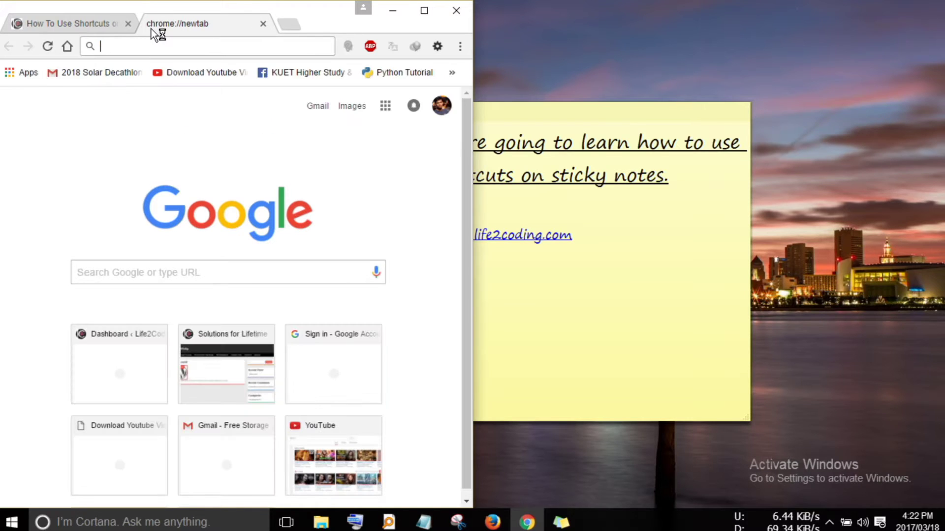
{"action": "type", "text": "www.life"}
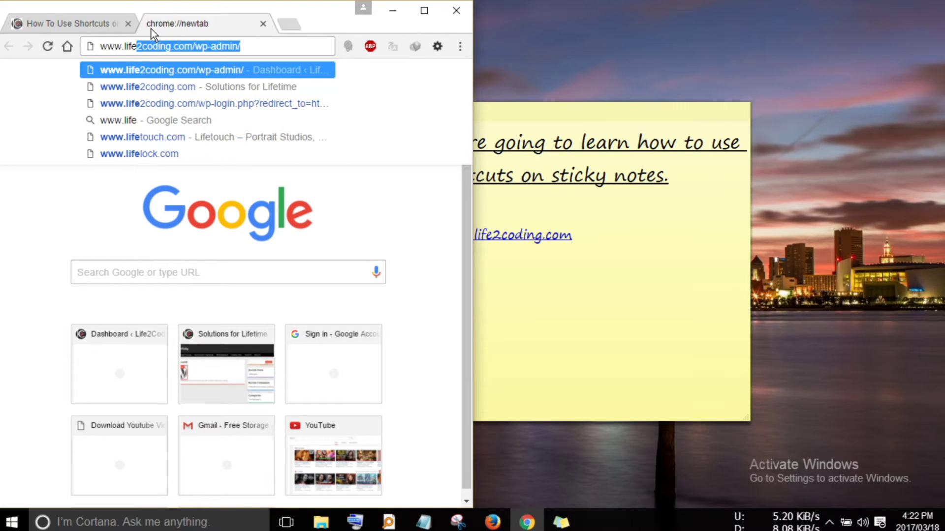
{"action": "type", "text": "2coding.co"}
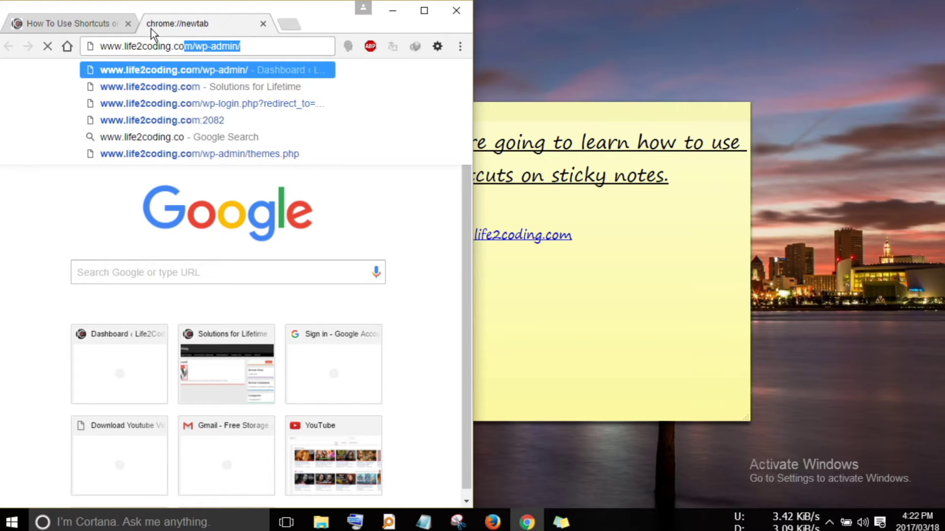
{"action": "type", "text": "m"}
{"action": "key", "text": "Delete"}
{"action": "key", "text": "Return"}
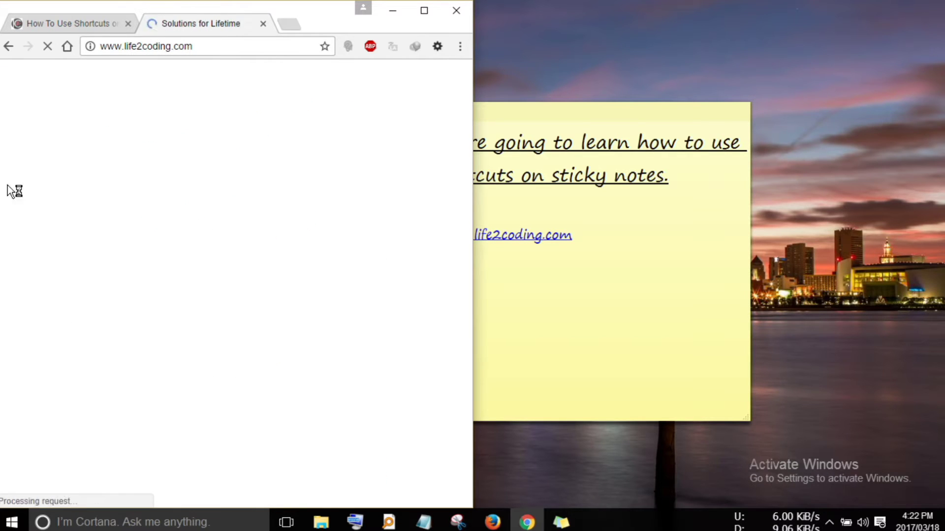
- Maximise Chrome and open the Sticky Notes shortcuts post via Computer Tricks, scrolling to its shortcut table
{"action": "double_click", "coordinate": [423, 33]}
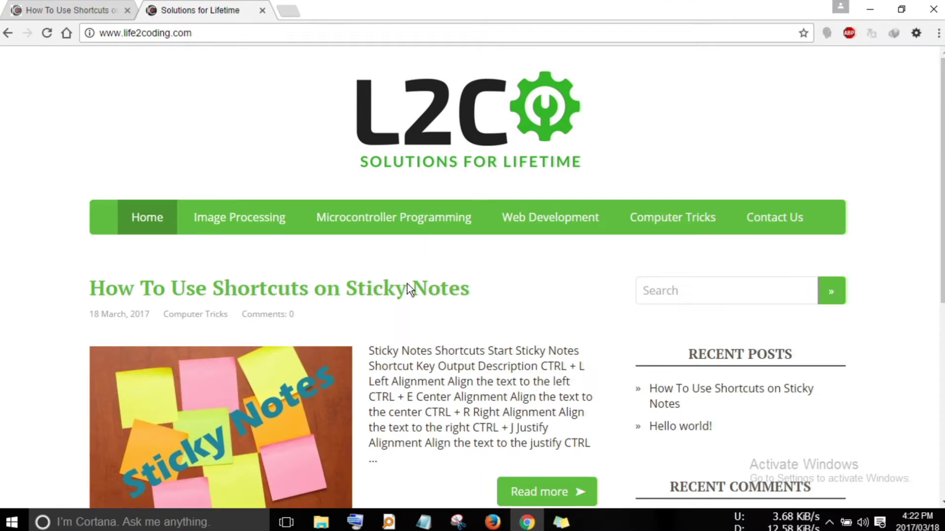
{"action": "scroll", "coordinate": [387, 244], "scroll_direction": "down", "scroll_amount": 4}
{"action": "scroll", "coordinate": [372, 259], "scroll_direction": "up", "scroll_amount": 3}
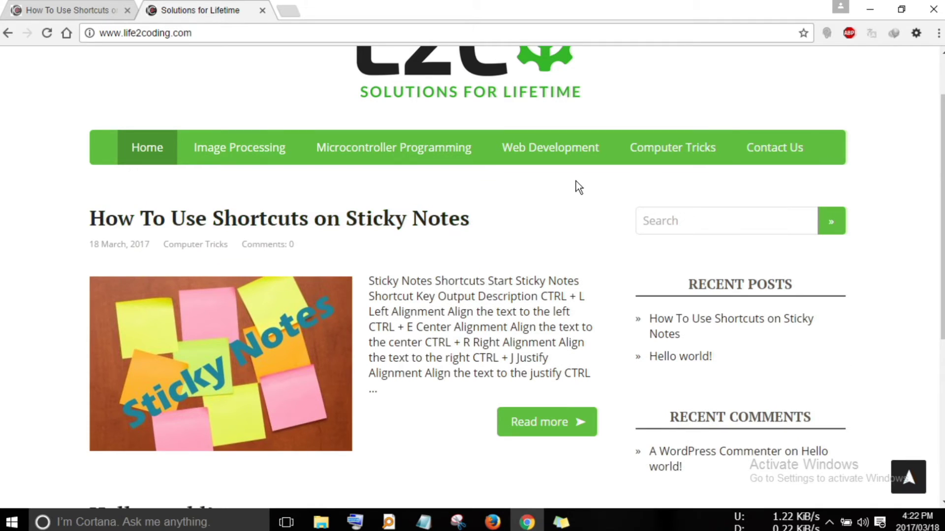
{"action": "left_click", "coordinate": [679, 150]}
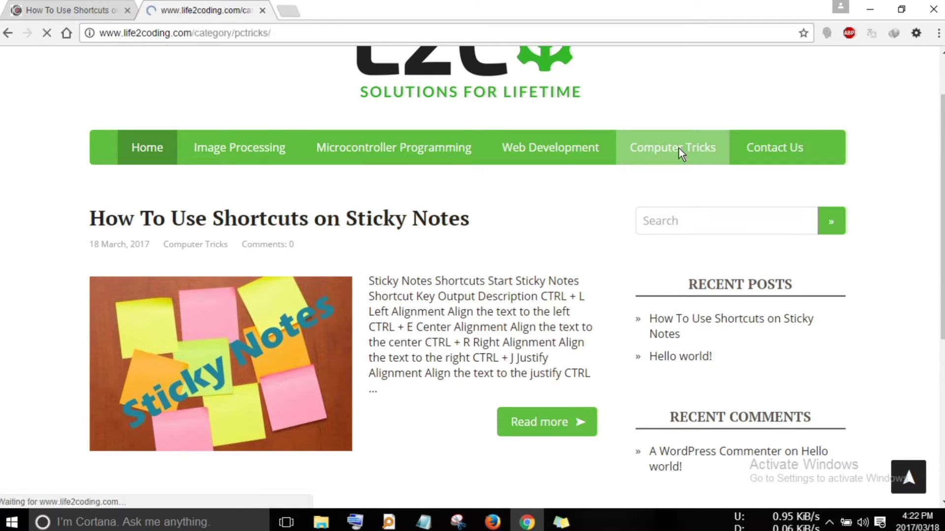
{"action": "scroll", "coordinate": [352, 359], "scroll_direction": "down", "scroll_amount": 2}
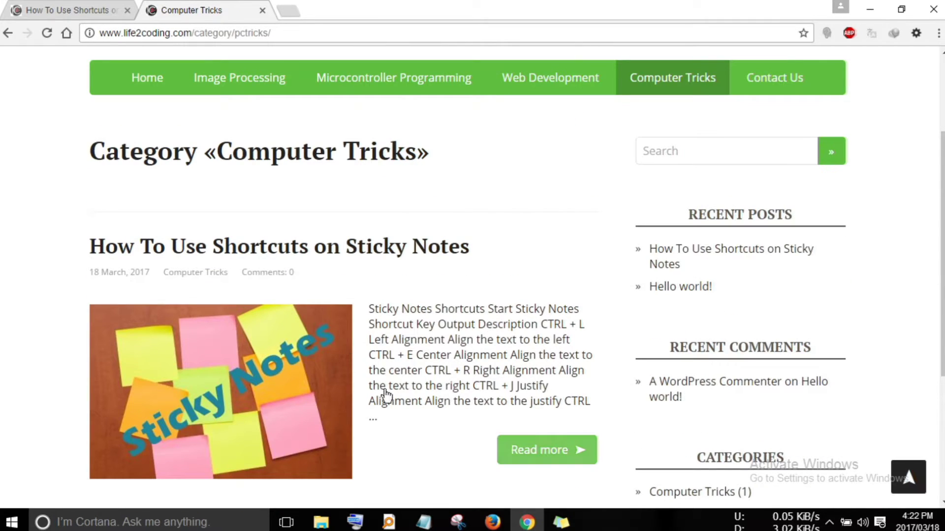
{"action": "scroll", "coordinate": [443, 389], "scroll_direction": "down", "scroll_amount": 1}
{"action": "left_click", "coordinate": [537, 380]}
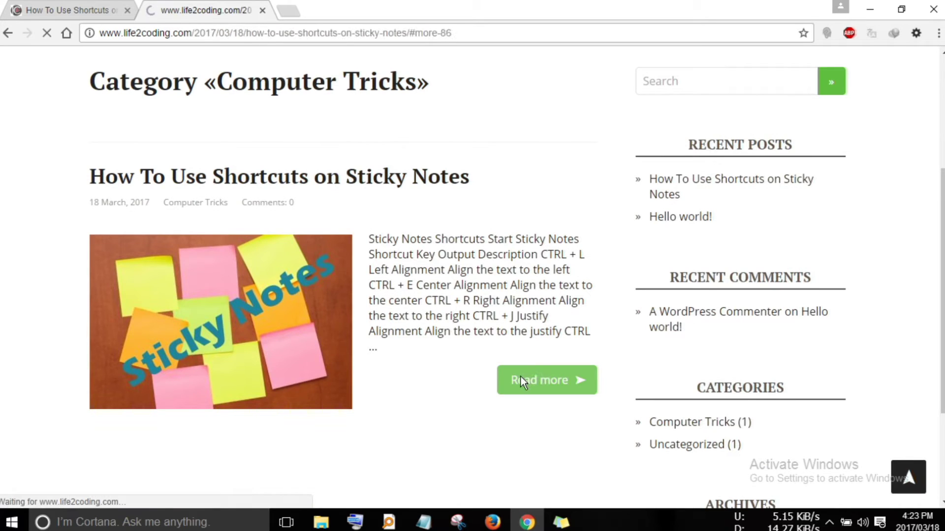
{"action": "scroll", "coordinate": [232, 312], "scroll_direction": "down", "scroll_amount": 2}
{"action": "scroll", "coordinate": [231, 312], "scroll_direction": "down", "scroll_amount": 3}
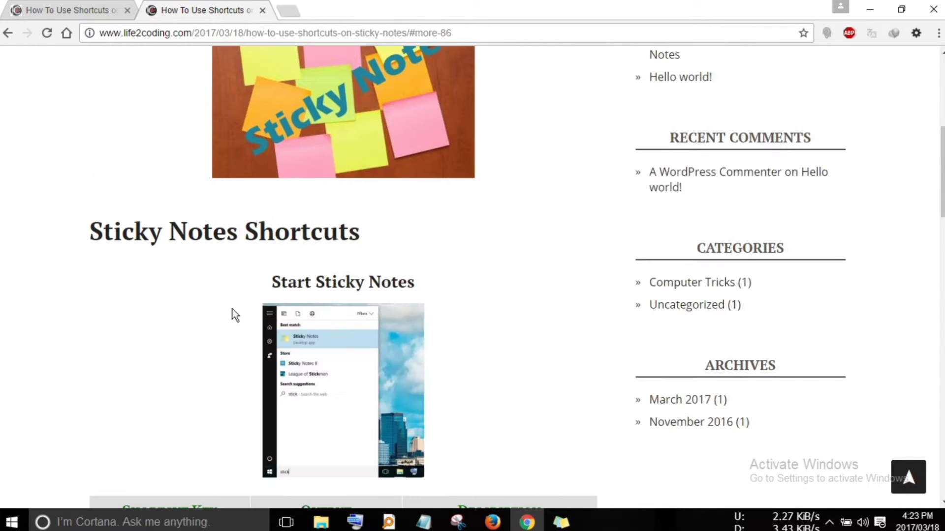
{"action": "scroll", "coordinate": [227, 382], "scroll_direction": "down", "scroll_amount": 2}
{"action": "scroll", "coordinate": [204, 370], "scroll_direction": "down", "scroll_amount": 2}
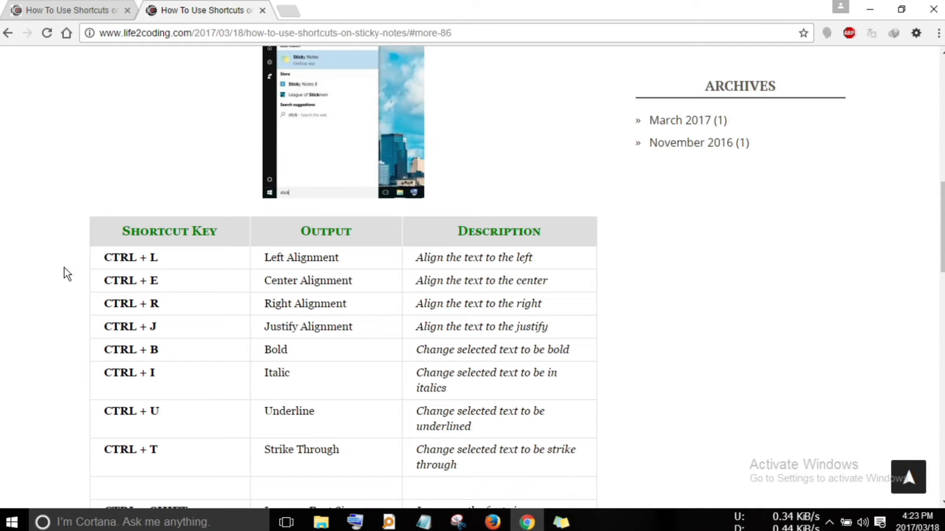
{"action": "scroll", "coordinate": [197, 290], "scroll_direction": "down", "scroll_amount": 3}
- Place Chrome's shortcut table left and the note right, highlighting CTRL + L and clicking the note's third line
{"action": "mouse_move", "coordinate": [792, 7]}
{"action": "left_mouse_down"}
{"action": "mouse_move", "coordinate": [405, 182]}
{"action": "mouse_move", "coordinate": [0, 133]}
{"action": "left_mouse_up"}
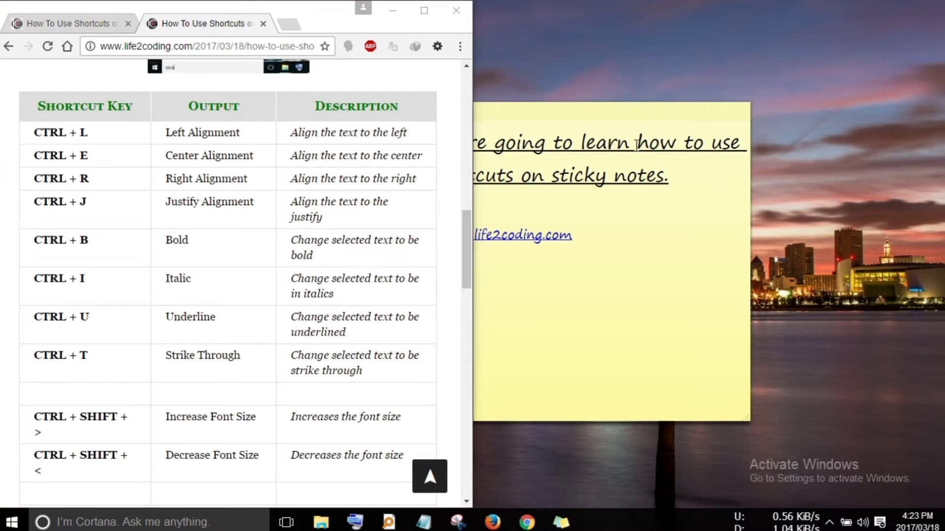
{"action": "left_click_drag", "start_coordinate": [551, 111], "coordinate": [705, 66]}
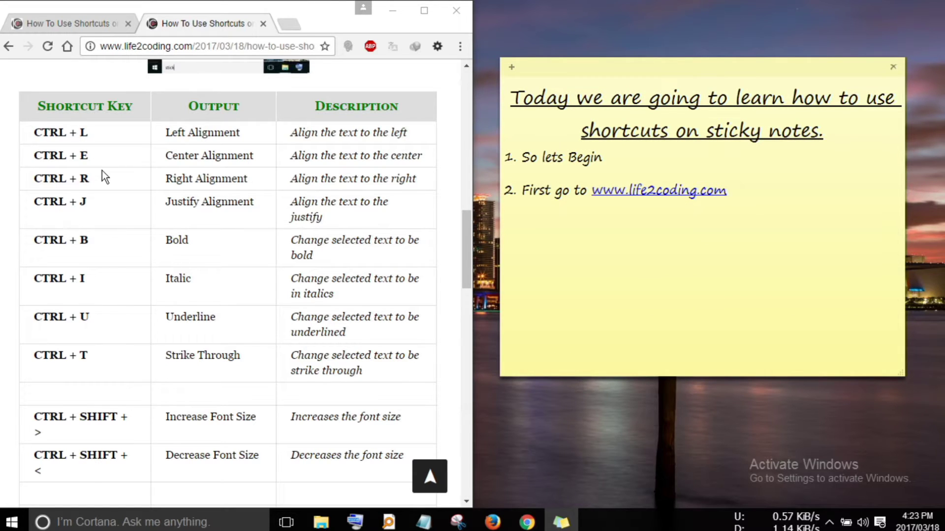
{"action": "scroll", "coordinate": [113, 189], "scroll_direction": "up", "scroll_amount": 3}
{"action": "scroll", "coordinate": [102, 197], "scroll_direction": "down", "scroll_amount": 3}
{"action": "left_click_drag", "start_coordinate": [30, 133], "coordinate": [90, 133]}
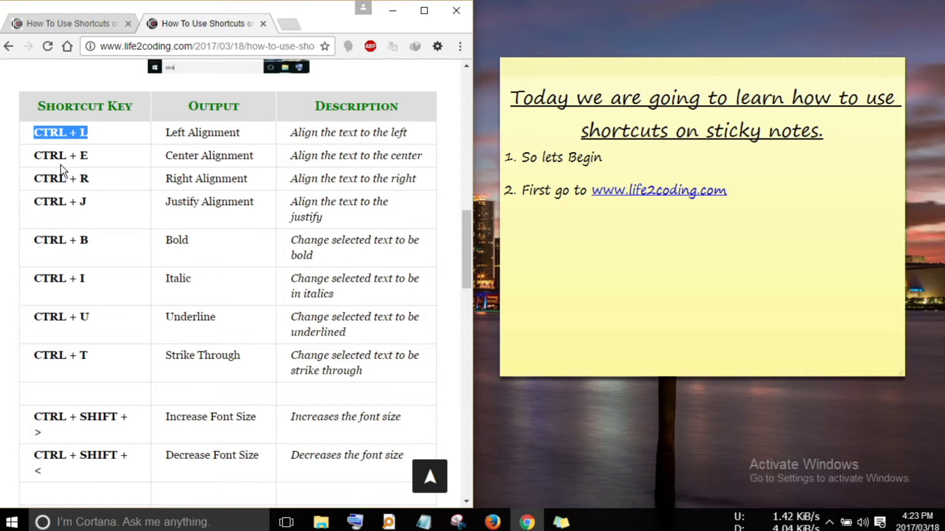
{"action": "left_click", "coordinate": [768, 220]}
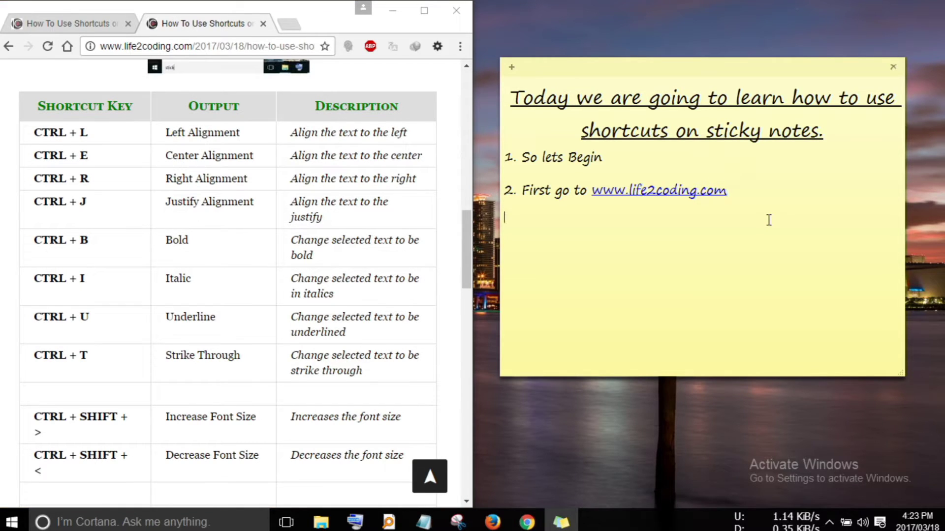
- Type the paragraph introducing the author and the default-format remark, then highlight CTRL + L in the table
{"action": "type", "text": "M"}
{"action": "type", "text": "y Name "}
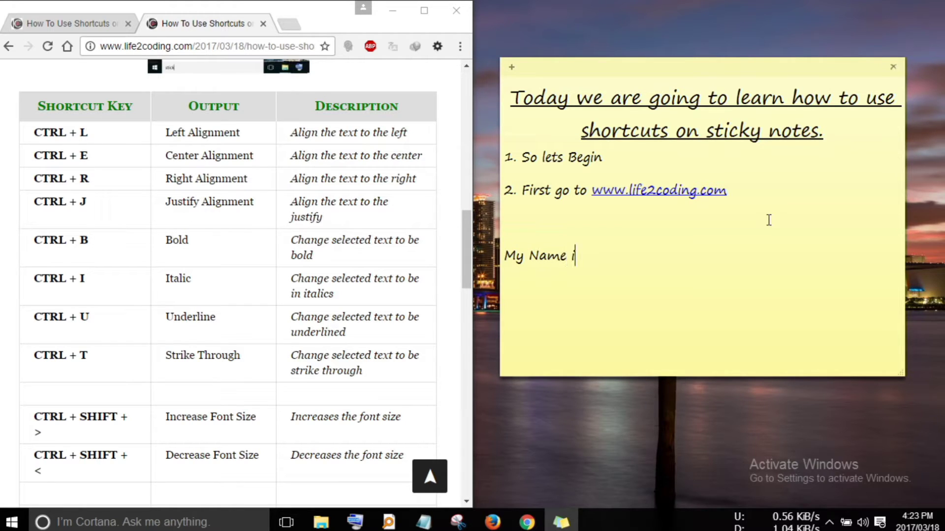
{"action": "type", "text": "is Hanif. I"}
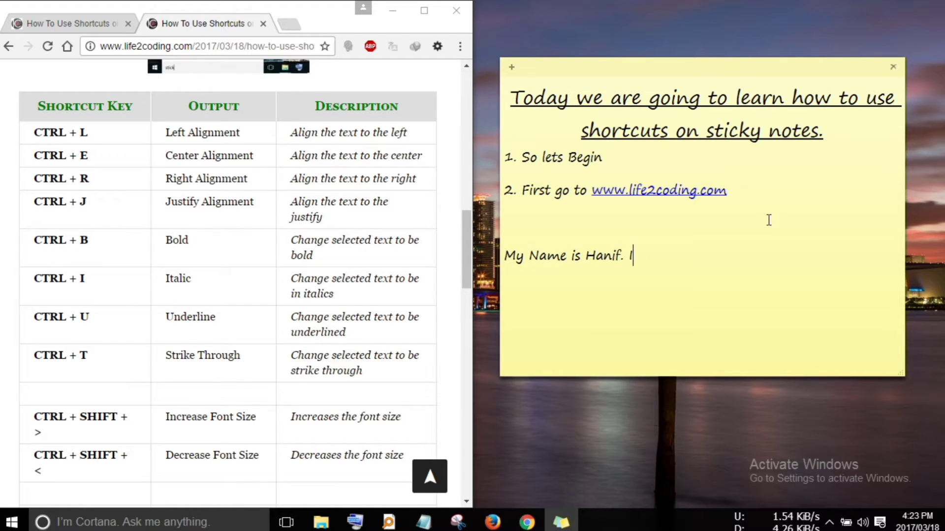
{"action": "type", "text": " want to sho"}
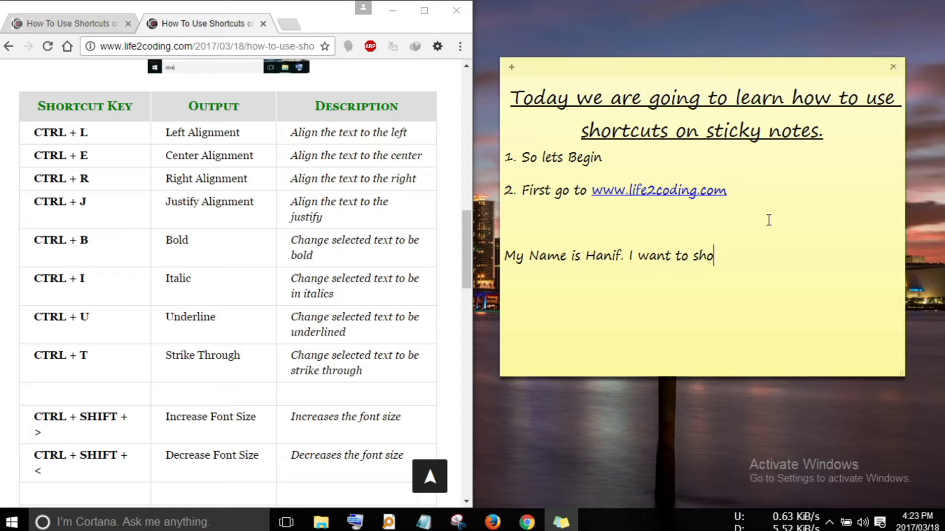
{"action": "type", "text": "w you the"}
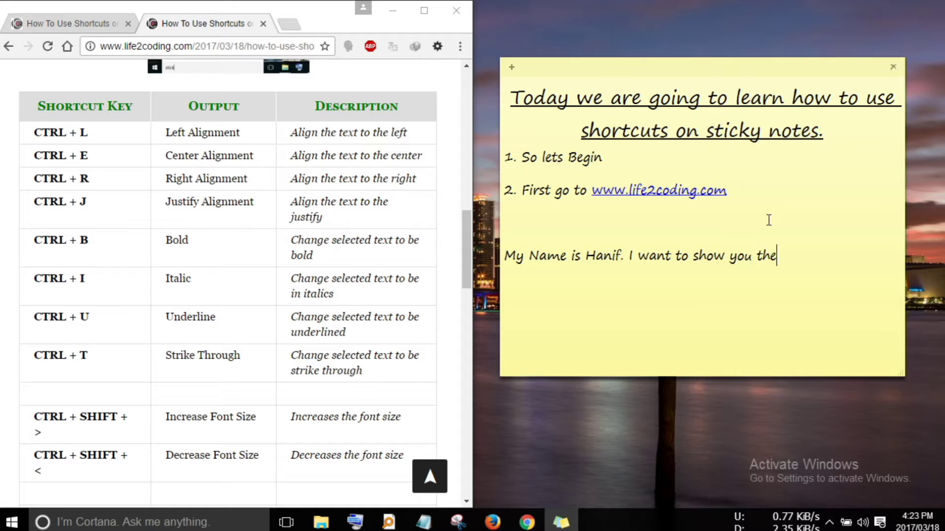
{"action": "type", "text": " main short"}
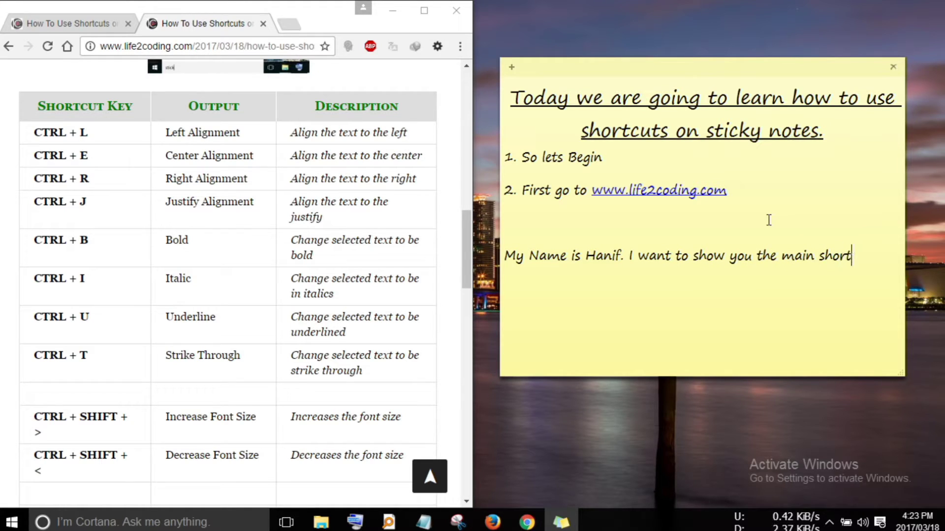
{"action": "type", "text": "cuts of s"}
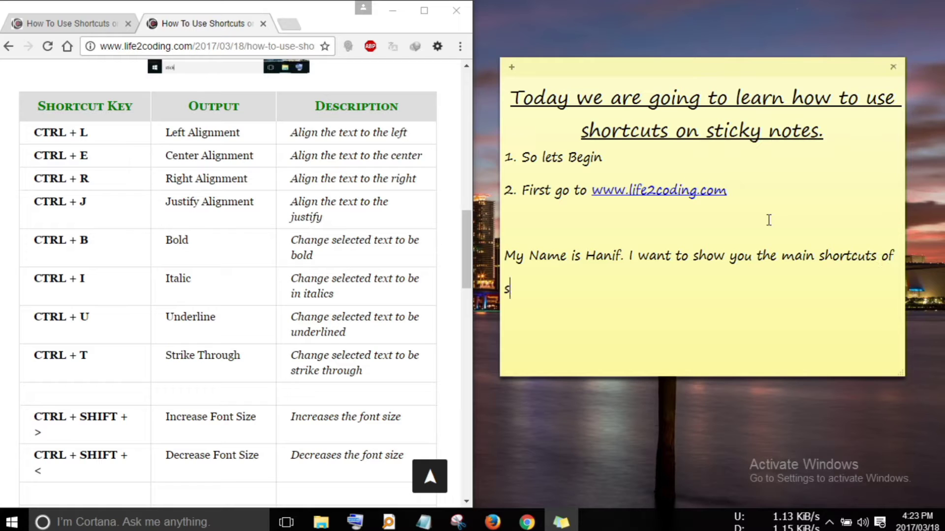
{"action": "type", "text": "tikc"}
{"action": "key", "text": "BackSpace"}
{"action": "key", "text": "BackSpace"}
{"action": "type", "text": "ck"}
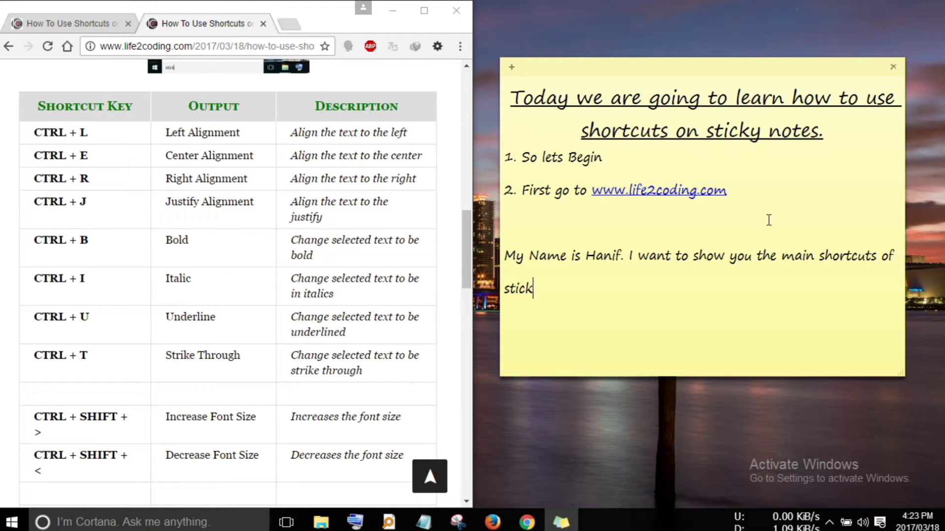
{"action": "type", "text": "y notes. "}
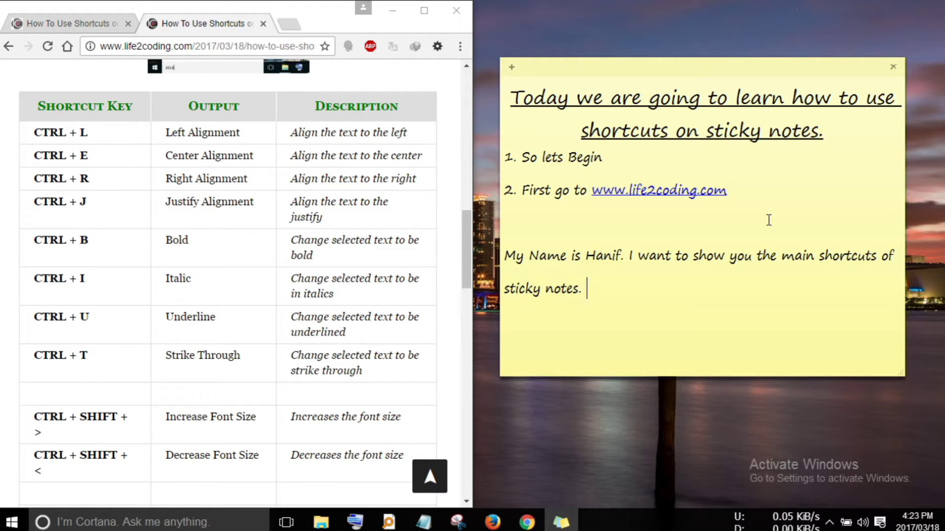
{"action": "type", "text": "Now see i"}
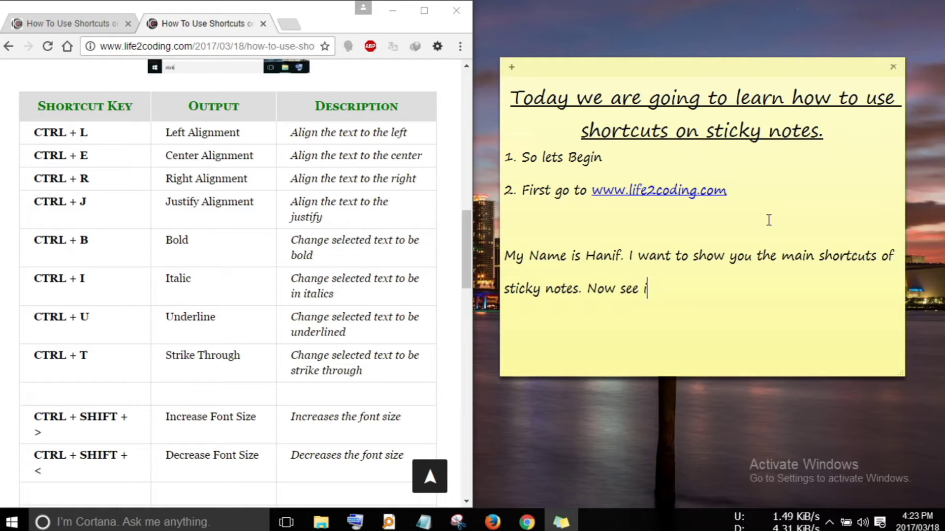
{"action": "type", "text": "t is in the "}
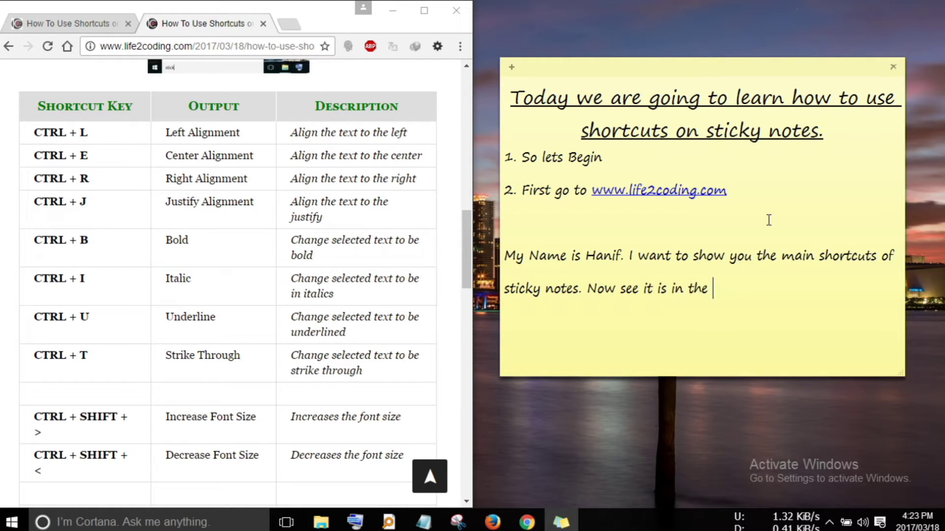
{"action": "type", "text": "default "}
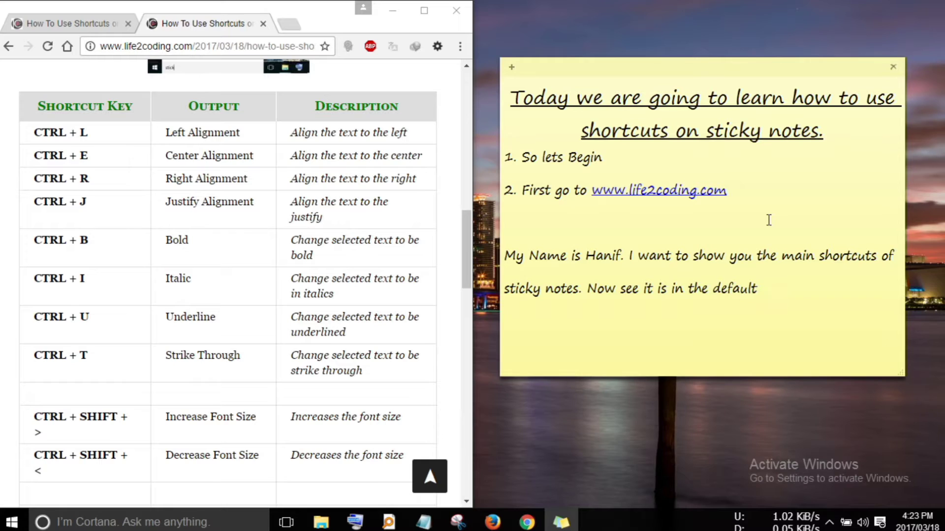
{"action": "type", "text": "format"}
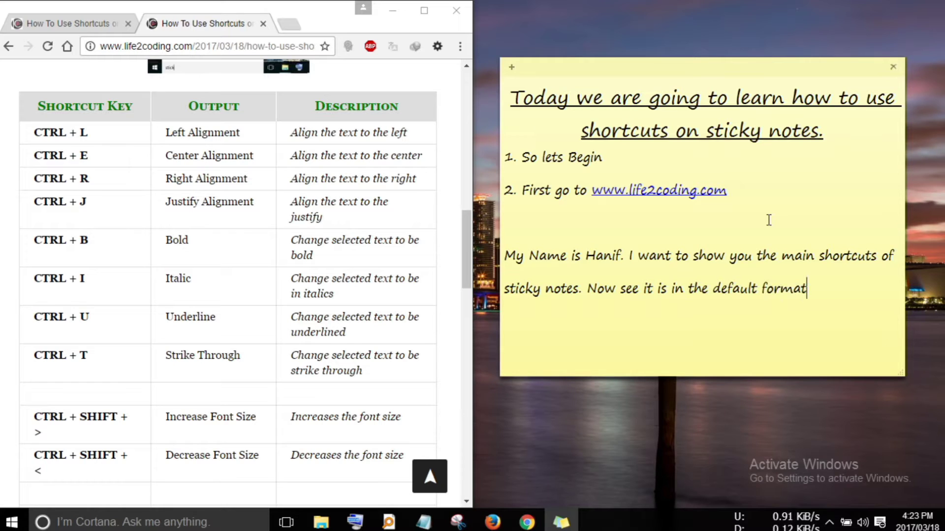
{"action": "type", "text": ". we are"}
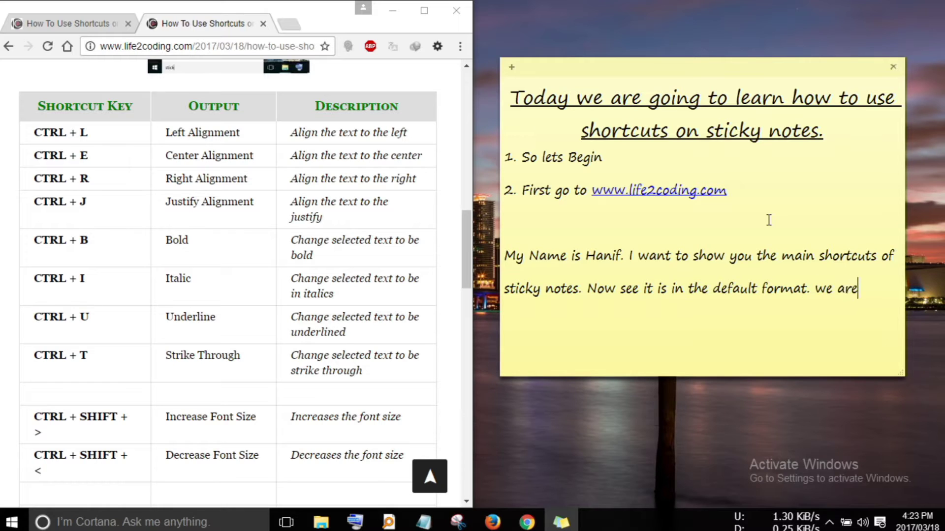
{"action": "type", "text": " going to c"}
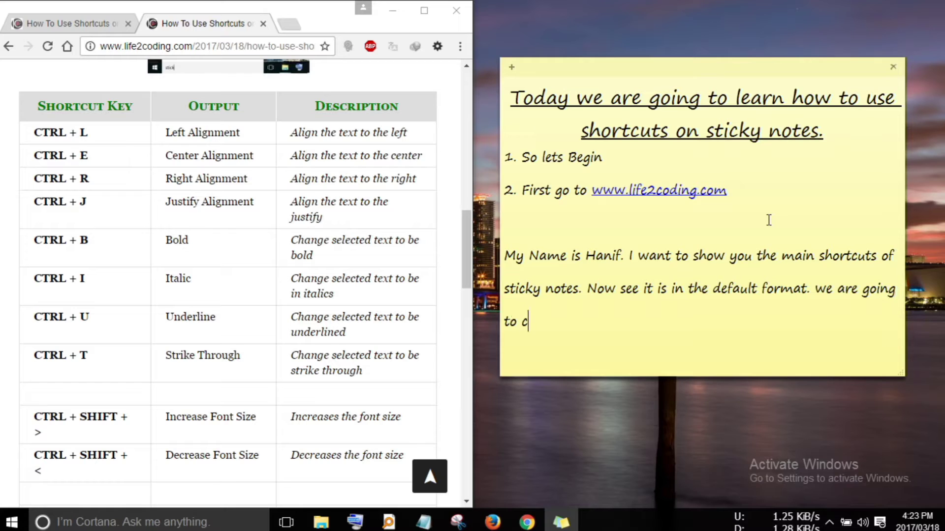
{"action": "type", "text": "hange it no"}
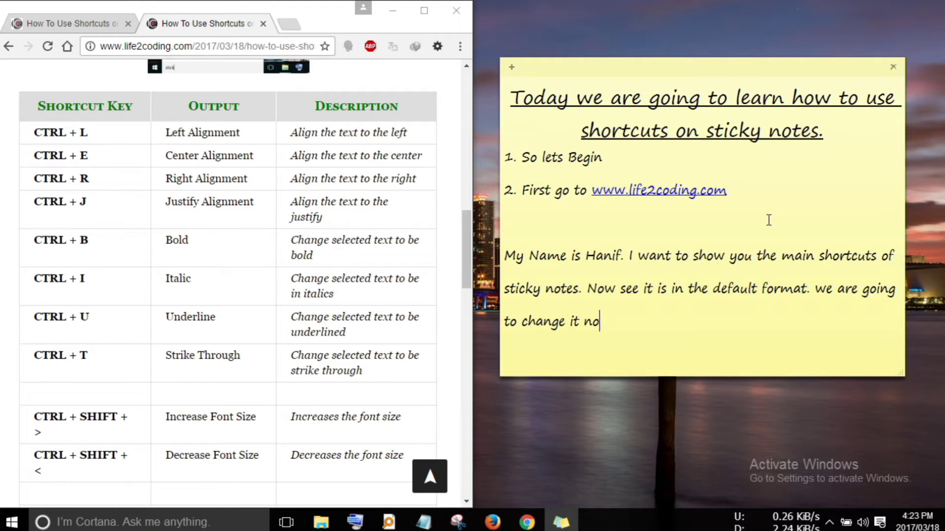
{"action": "type", "text": "w."}
{"action": "left_click_drag", "start_coordinate": [32, 132], "coordinate": [89, 136]}
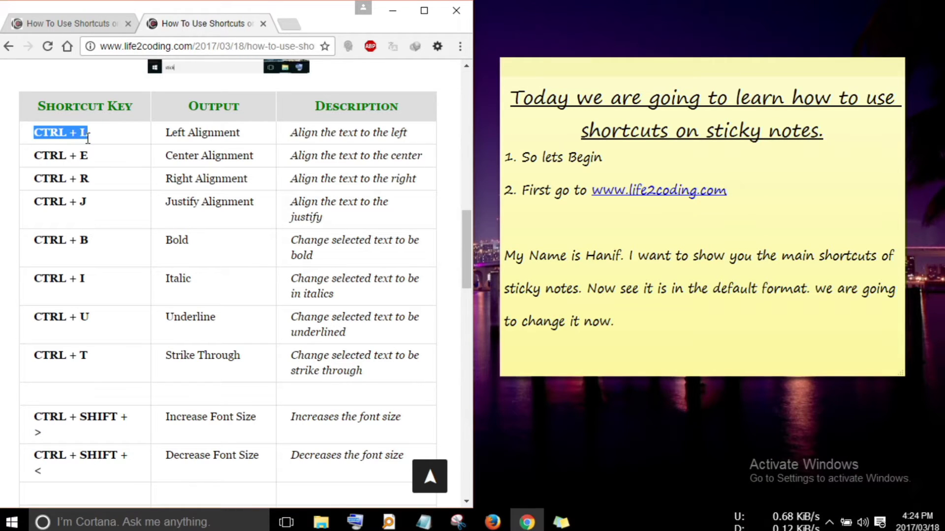
{"action": "left_click", "coordinate": [259, 140]}
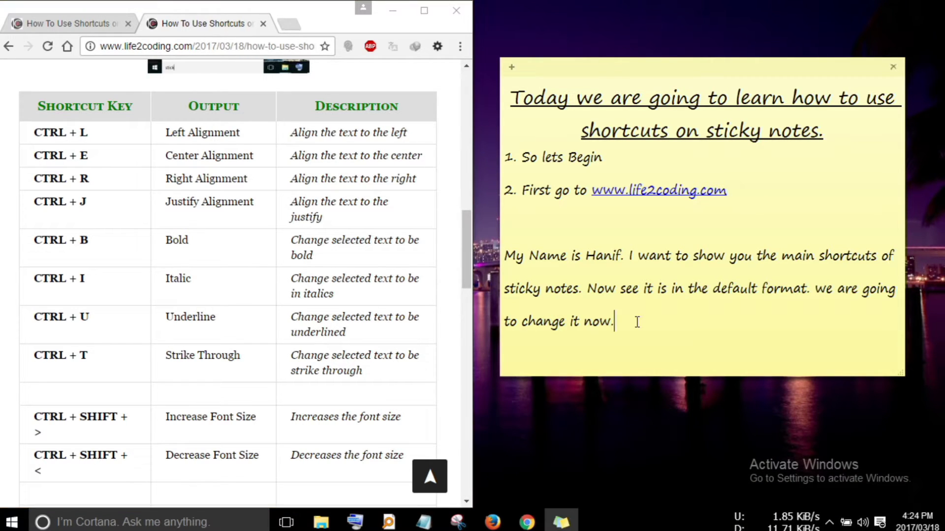
- Select the intro paragraph and apply centre, then right, then left alignment
{"action": "left_click", "coordinate": [615, 325]}
{"action": "left_click_drag", "start_coordinate": [504, 256], "coordinate": [637, 327]}
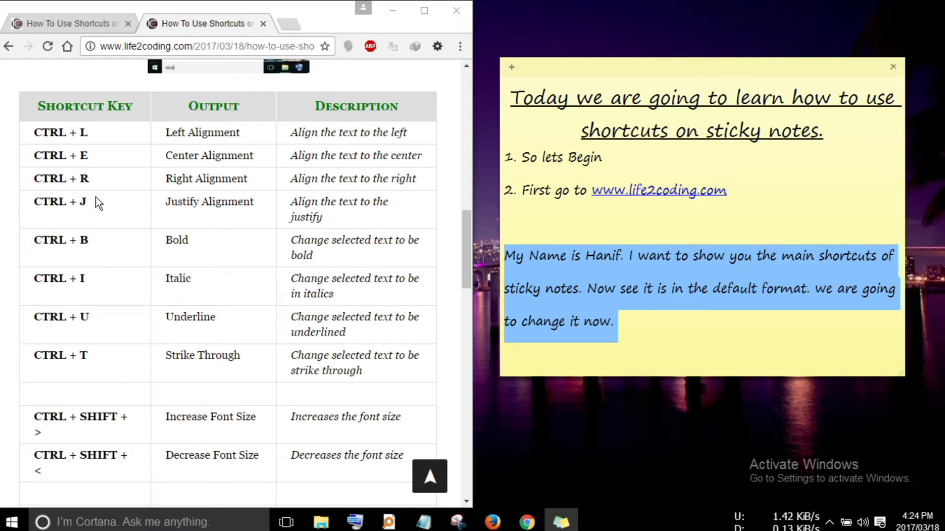
{"action": "key", "text": "ctrl+e"}
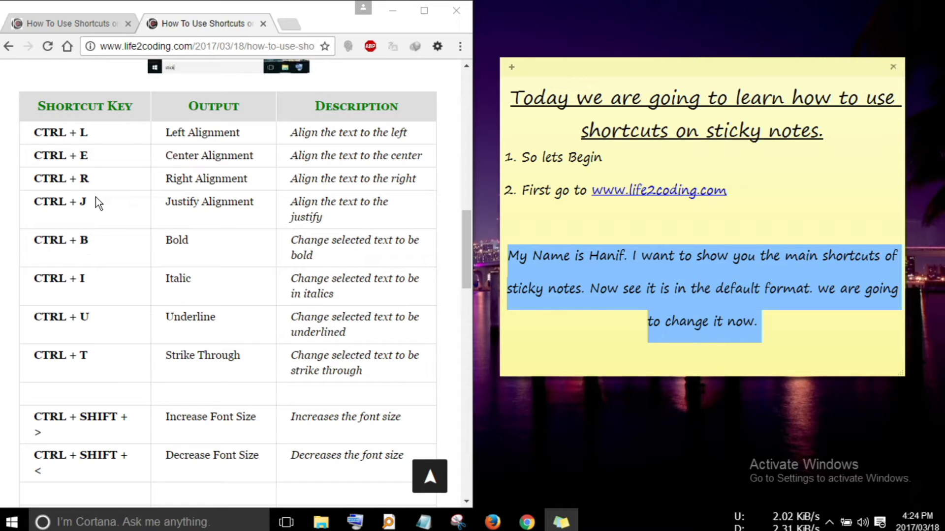
{"action": "key", "text": "ctrl+r"}
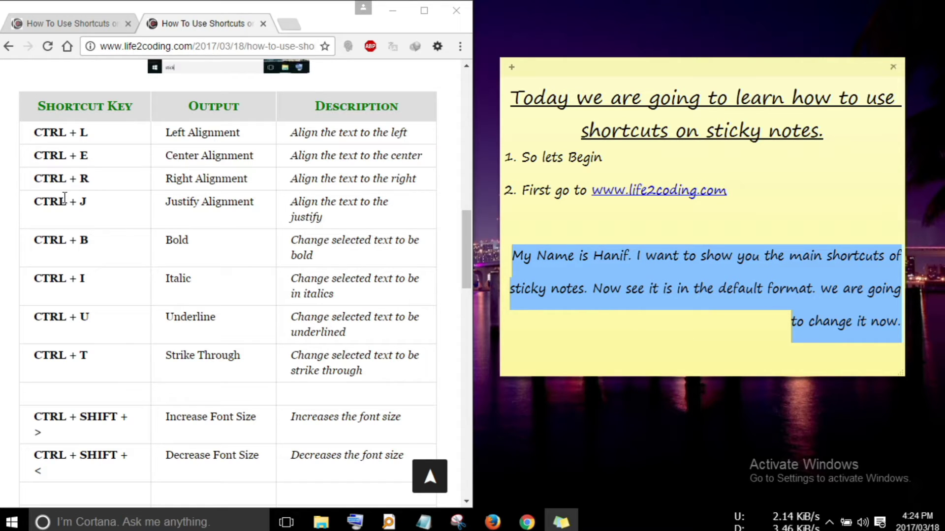
{"action": "key", "text": "ctrl+l"}
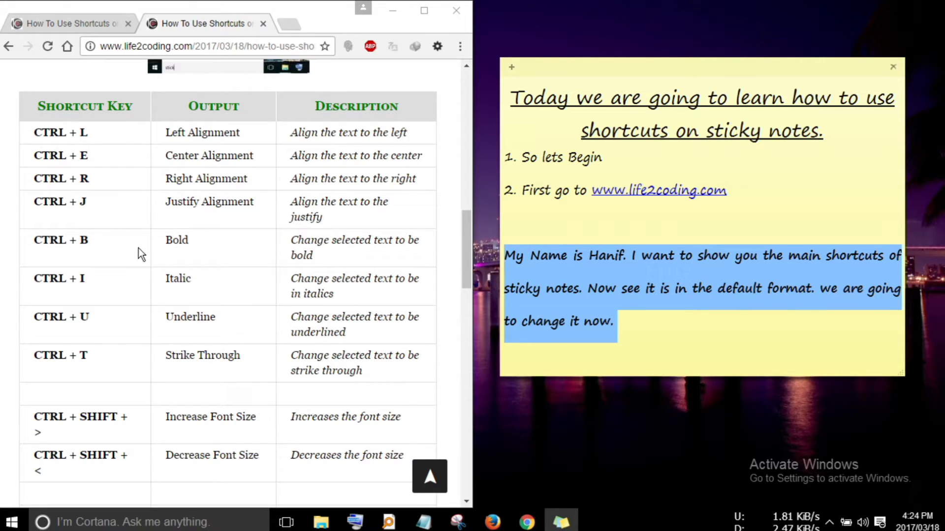
- Select 'Begin' on line 1, then select 'First' on line 2 and make it italic
{"action": "left_click", "coordinate": [664, 324]}
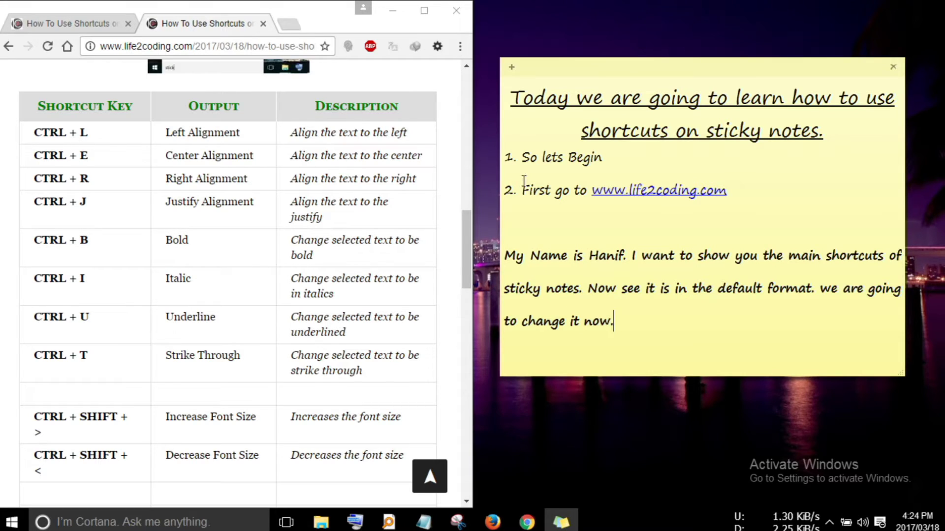
{"action": "left_click_drag", "start_coordinate": [569, 157], "coordinate": [610, 160]}
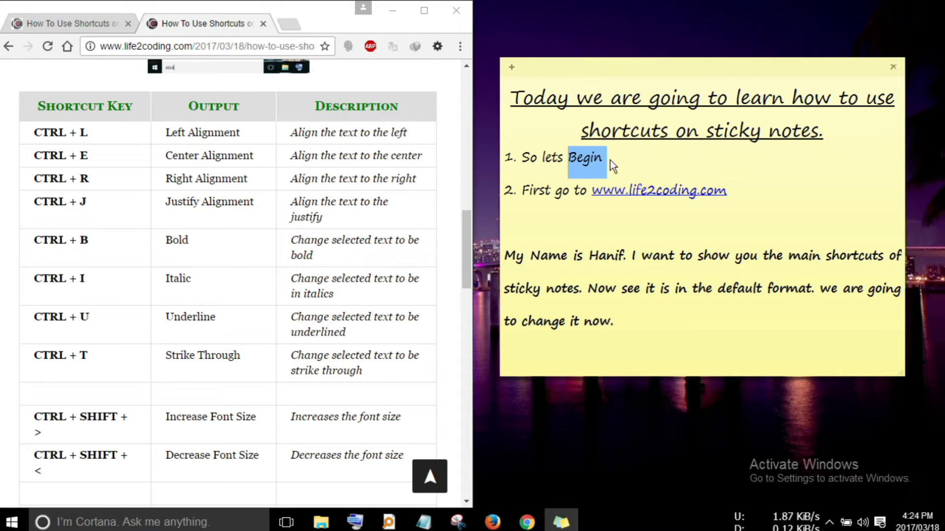
{"action": "left_click", "coordinate": [64, 258]}
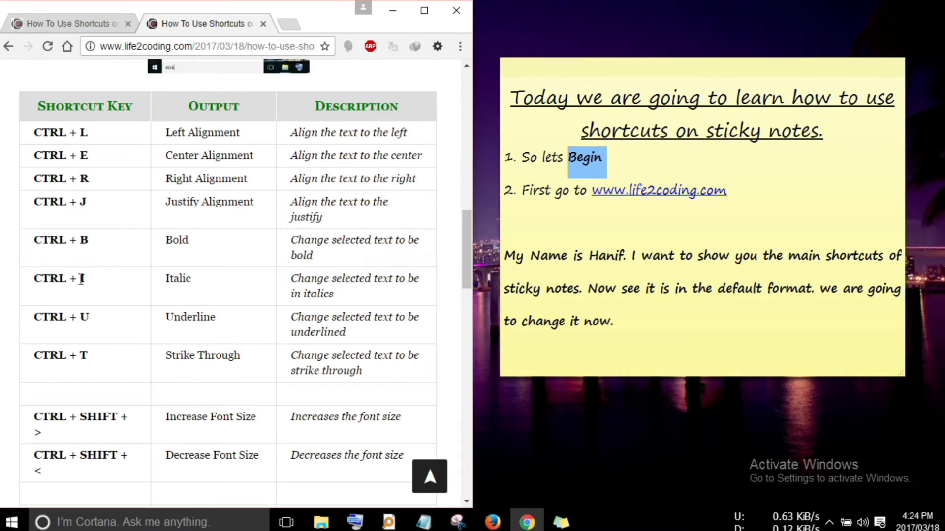
{"action": "left_click", "coordinate": [594, 189]}
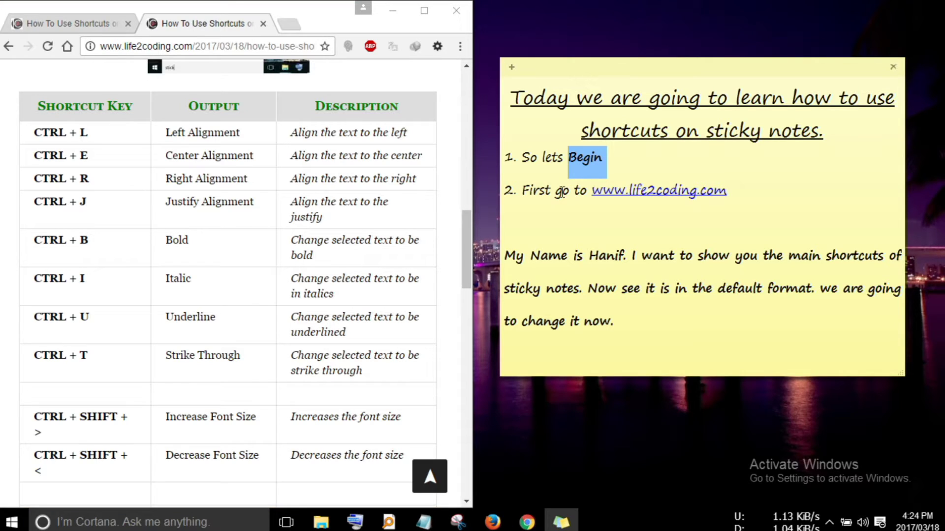
{"action": "left_click_drag", "start_coordinate": [555, 191], "coordinate": [522, 191]}
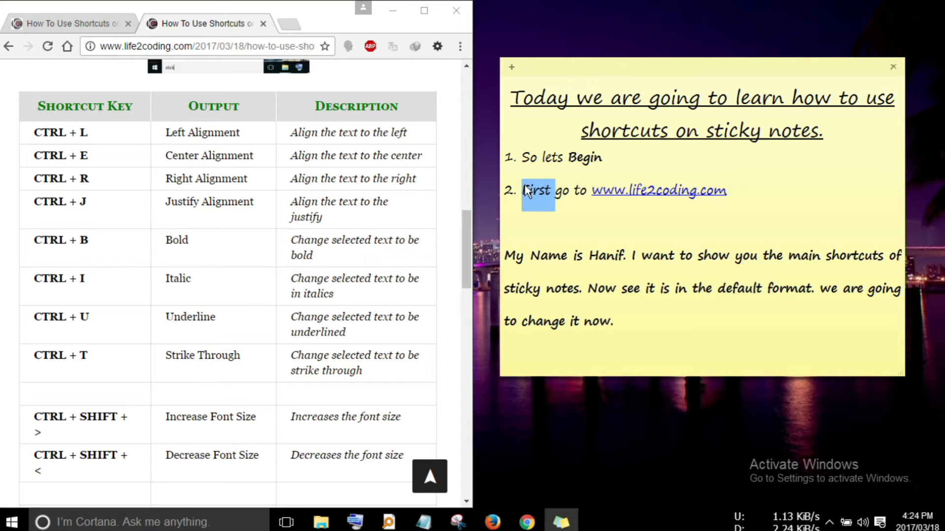
{"action": "key", "text": "ctrl+i"}
- Select the paragraph text and highlight the increase and decrease font size rows in the shortcut table
{"action": "scroll", "coordinate": [185, 336], "scroll_direction": "down", "scroll_amount": 2}
{"action": "left_click_drag", "start_coordinate": [613, 322], "coordinate": [620, 287]}
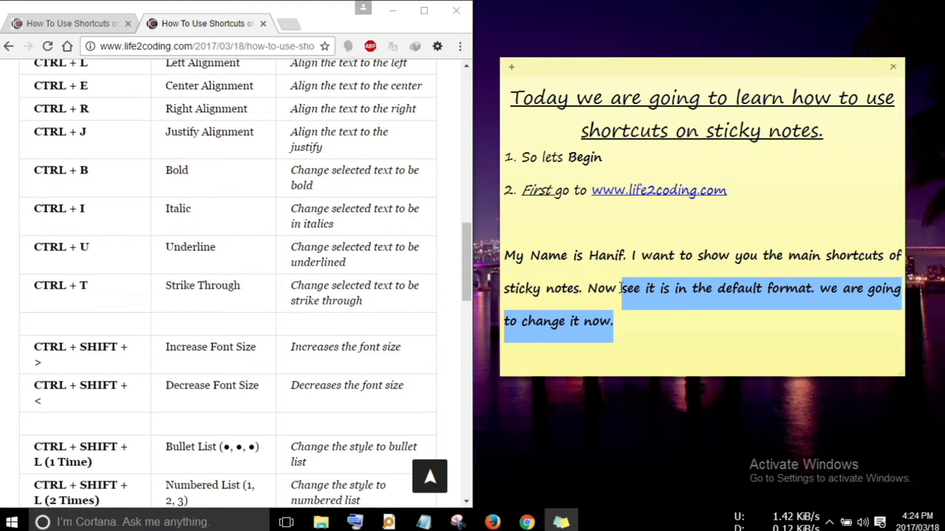
{"action": "left_click_drag", "start_coordinate": [291, 352], "coordinate": [407, 353]}
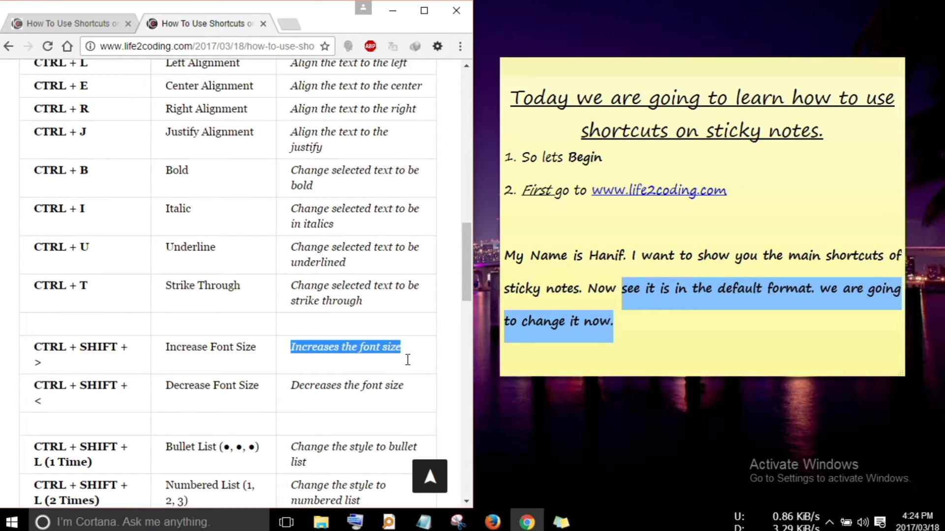
{"action": "left_click_drag", "start_coordinate": [298, 390], "coordinate": [387, 390]}
{"action": "left_click", "coordinate": [116, 349]}
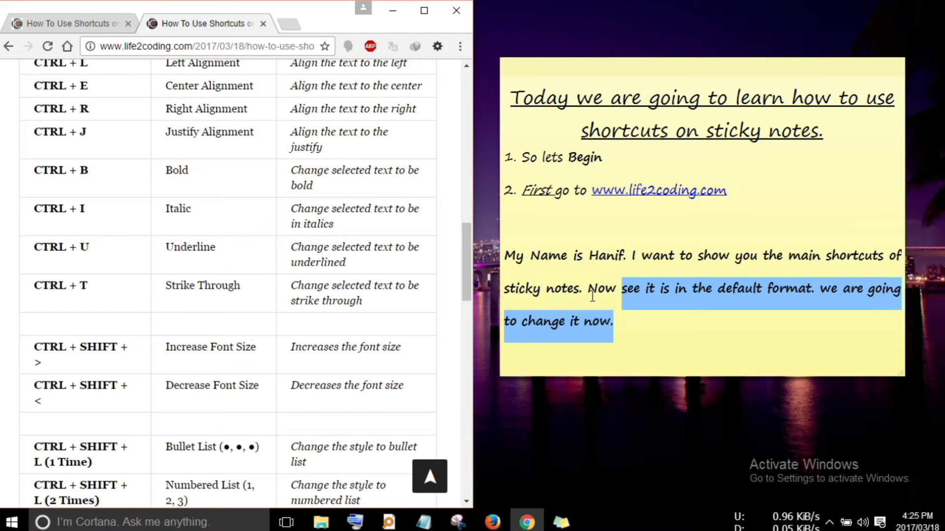
- Reselect 'see it is… change it now.', enlarge it, shrink it three times, then enlarge once
{"action": "left_click", "coordinate": [699, 67]}
{"action": "left_click", "coordinate": [633, 295]}
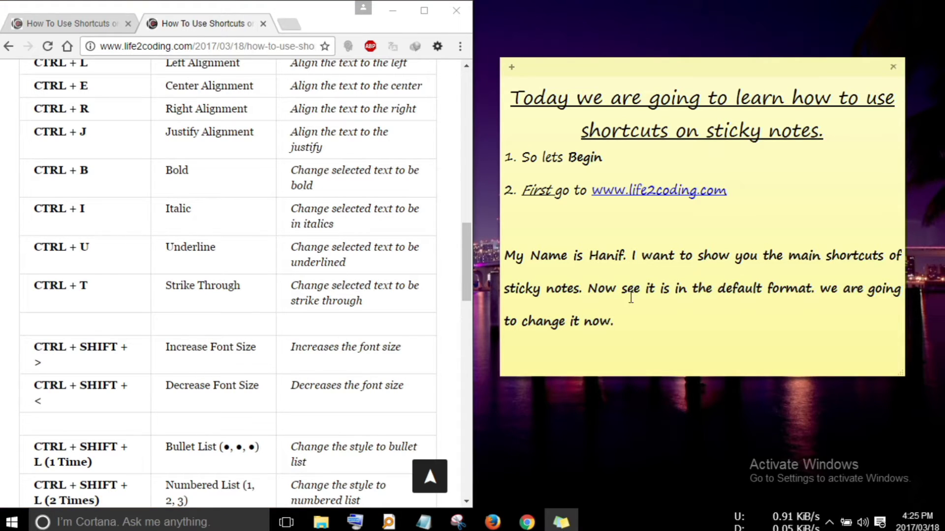
{"action": "left_click_drag", "start_coordinate": [622, 294], "coordinate": [630, 325]}
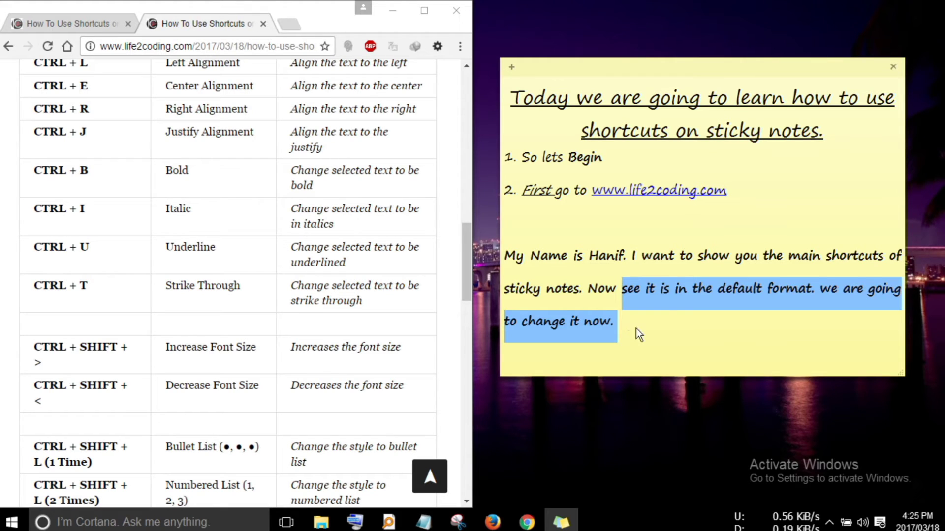
{"action": "key", "text": "ctrl+shift+period"}
{"action": "key", "text": "ctrl+shift+period"}
{"action": "key", "text": "ctrl+shift+period"}
{"action": "key", "text": "ctrl+shift+period"}
{"action": "key", "text": "ctrl+shift+period"}
{"action": "key", "text": "ctrl+shift+comma"}
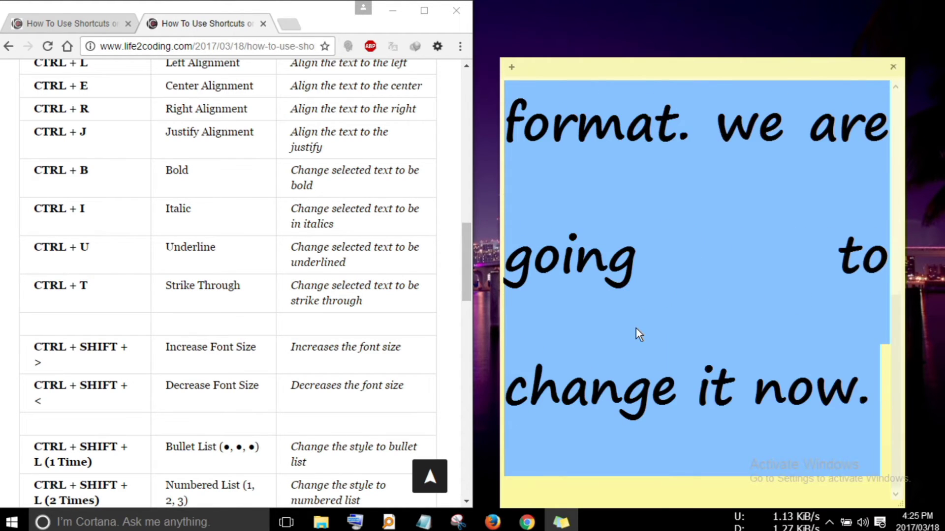
{"action": "key", "text": "ctrl+shift+comma"}
{"action": "key", "text": "ctrl+shift+comma"}
{"action": "key", "text": "ctrl+shift+comma"}
{"action": "key", "text": "ctrl+shift+comma"}
{"action": "key", "text": "ctrl+shift+comma"}
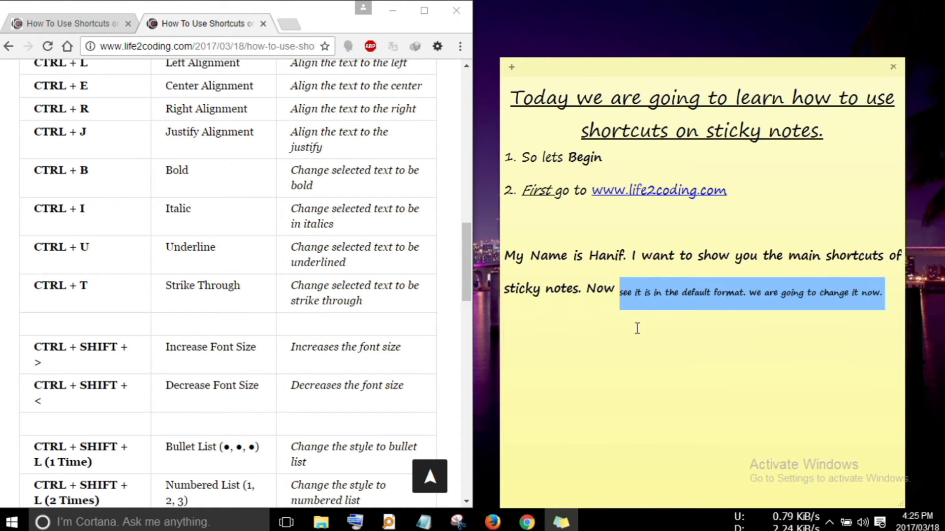
{"action": "key", "text": "ctrl+shift+comma"}
{"action": "key", "text": "ctrl+shift+comma"}
{"action": "key", "text": "ctrl+shift+period"}
{"action": "key", "text": "ctrl+shift+period"}
{"action": "key", "text": "ctrl+shift+period"}
{"action": "key", "text": "ctrl+shift+period"}
{"action": "key", "text": "ctrl+shift+period"}
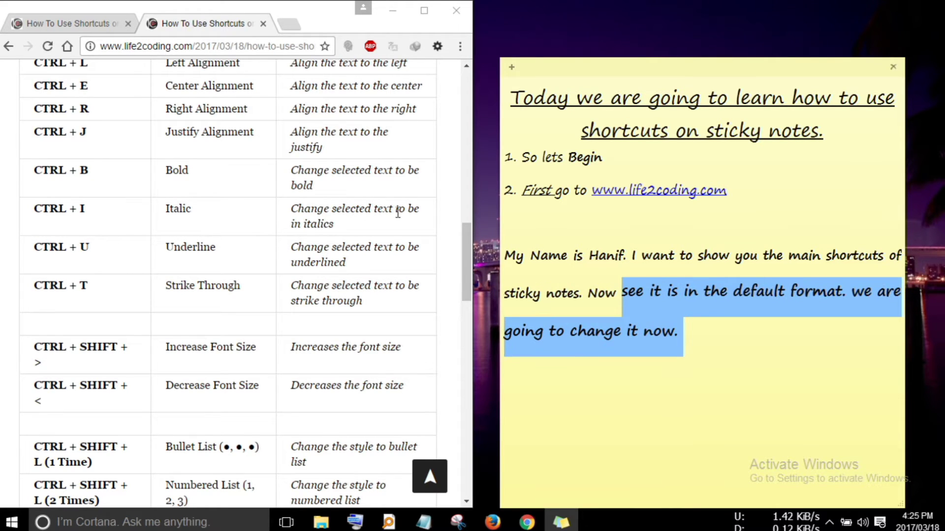
{"action": "scroll", "coordinate": [256, 356], "scroll_direction": "down", "scroll_amount": 4}
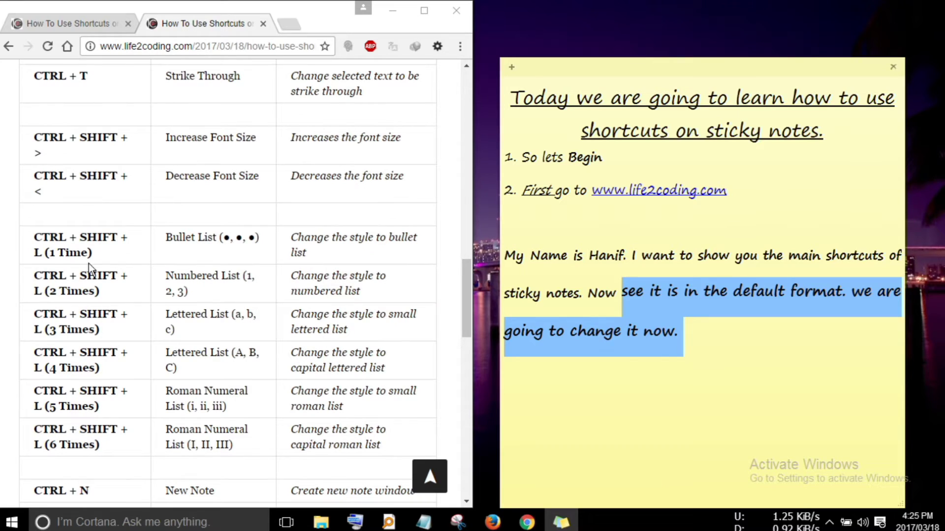
{"action": "left_click", "coordinate": [615, 292]}
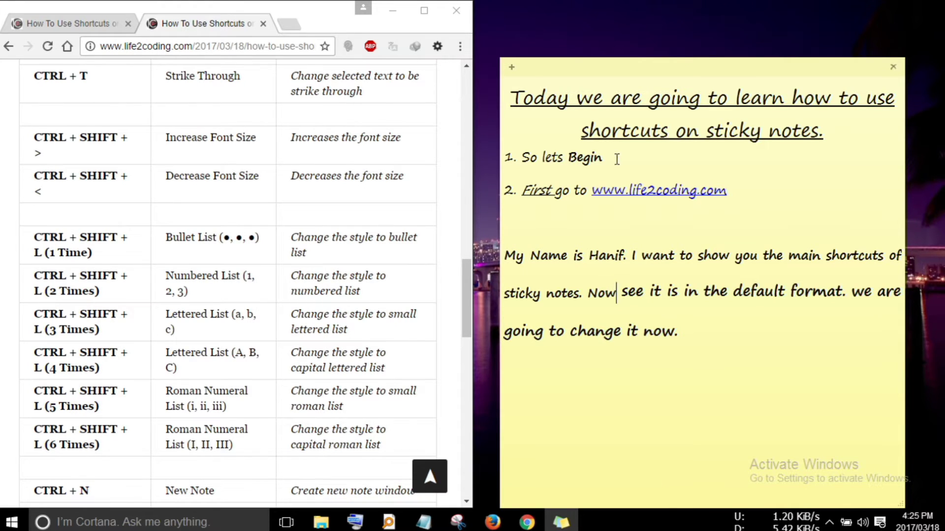
- Type a name on the empty line below list item 2
{"action": "left_click_drag", "start_coordinate": [614, 159], "coordinate": [519, 166]}
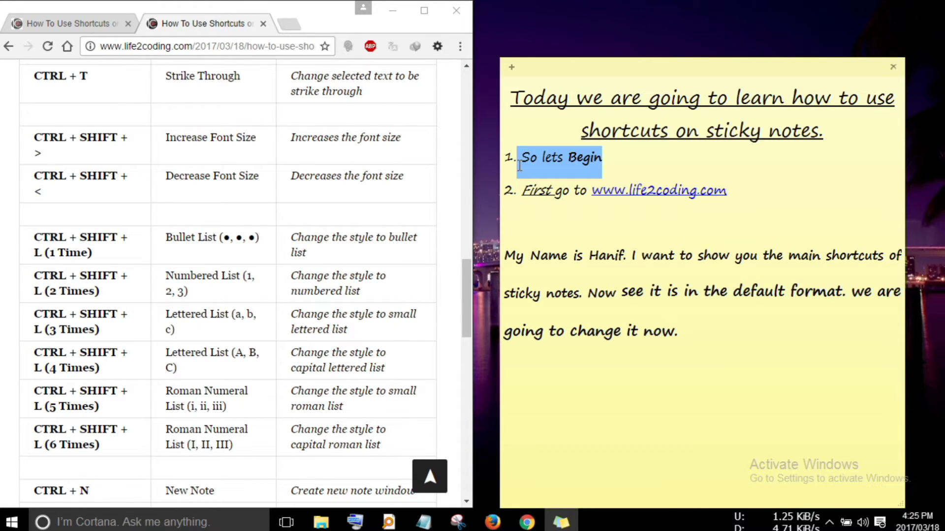
{"action": "left_click", "coordinate": [570, 222]}
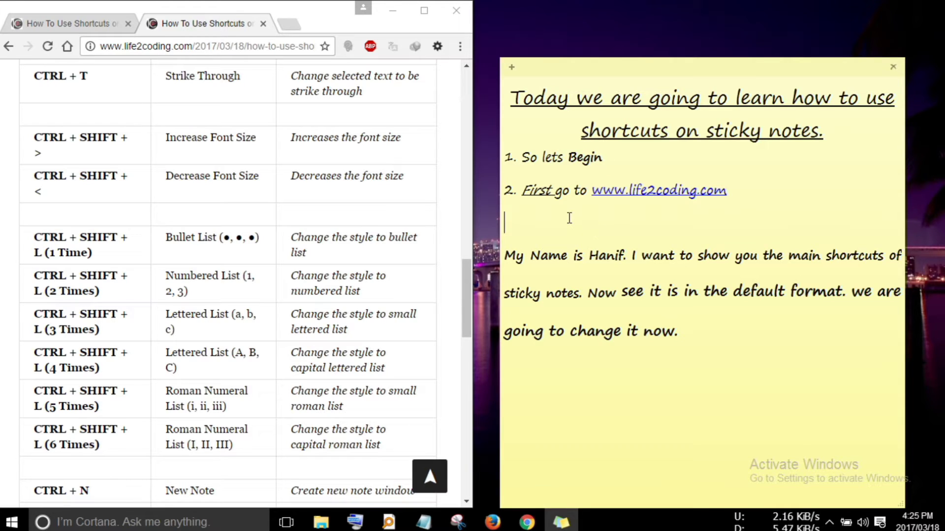
{"action": "type", "text": "hanif ali"}
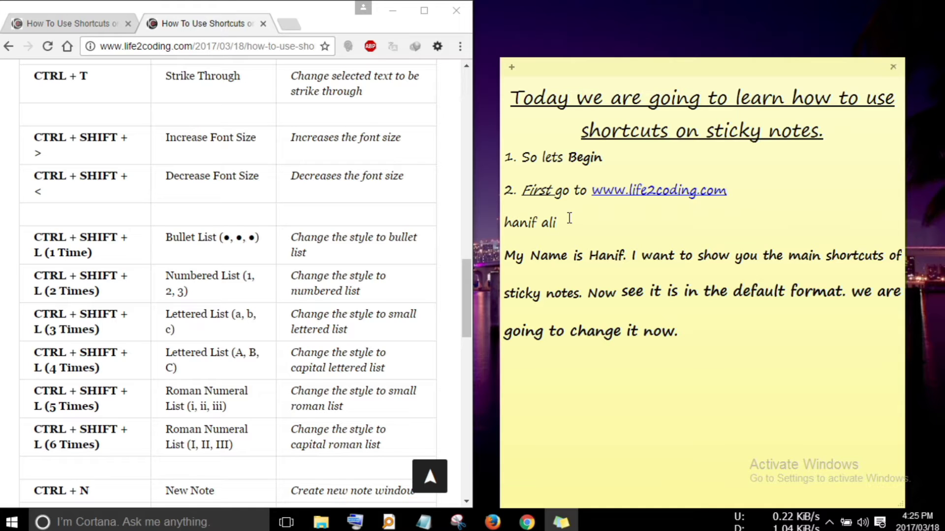
- Cycle the name line through bulleted, numbered, lettered and roman list styles, ending unmarked
{"action": "key", "text": "ctrl+shift+l"}
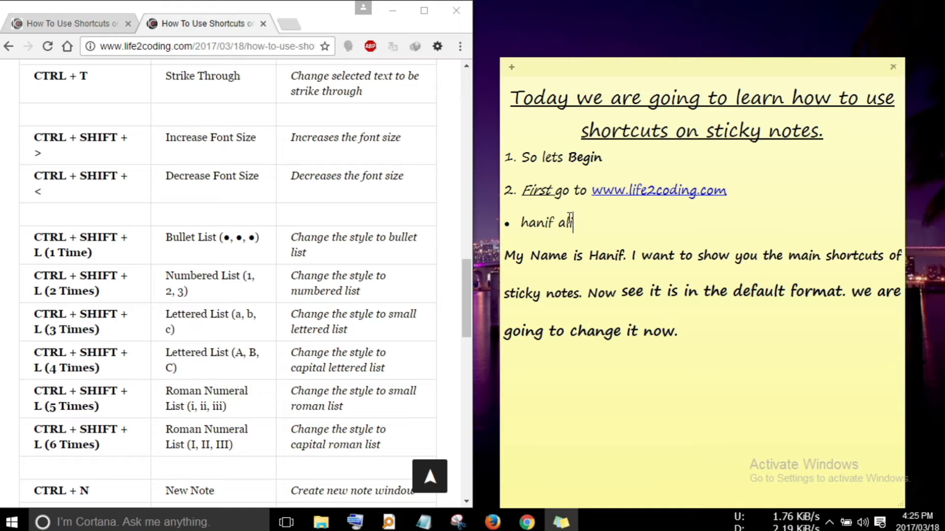
{"action": "key", "text": "ctrl+shift+l"}
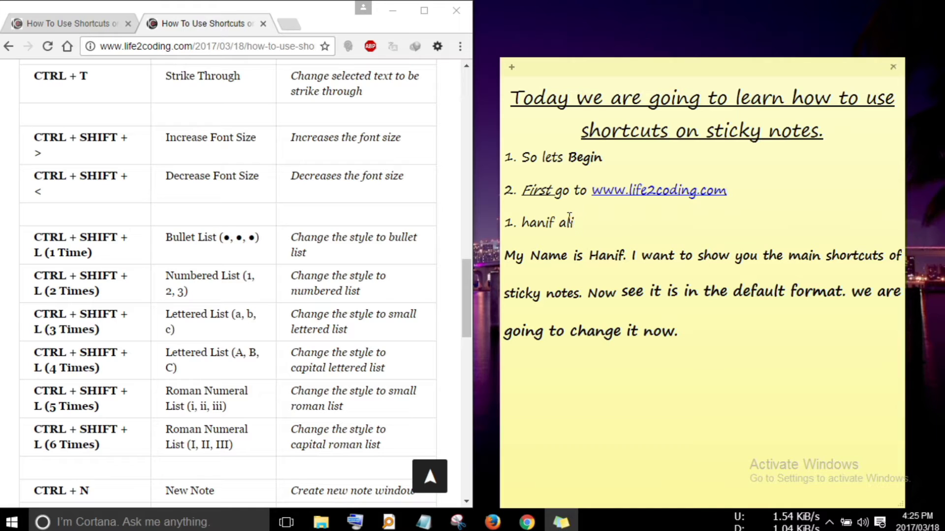
{"action": "key", "text": "ctrl+shift+l"}
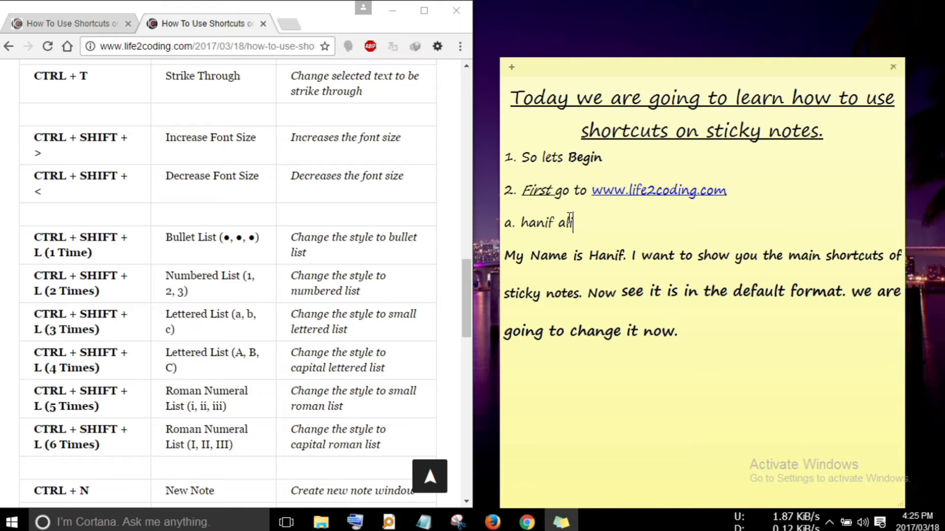
{"action": "key", "text": "ctrl+shift+l"}
{"action": "key", "text": "ctrl+shift+l"}
{"action": "key", "text": "ctrl+shift+l"}
{"action": "key", "text": "ctrl+shift+l"}
{"action": "key", "text": "ctrl+z"}
{"action": "key", "text": "ctrl+shift+l"}
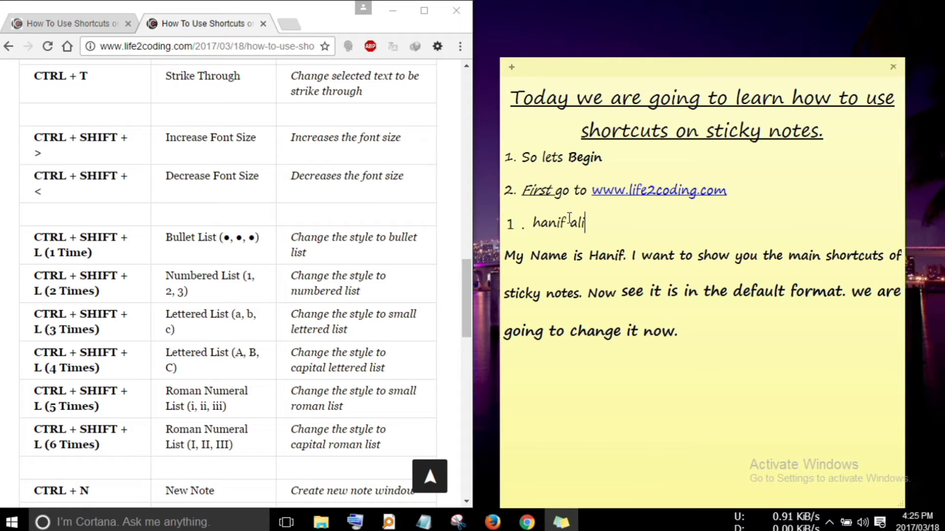
{"action": "key", "text": "ctrl+shift+l"}
{"action": "key", "text": "ctrl+shift+l"}
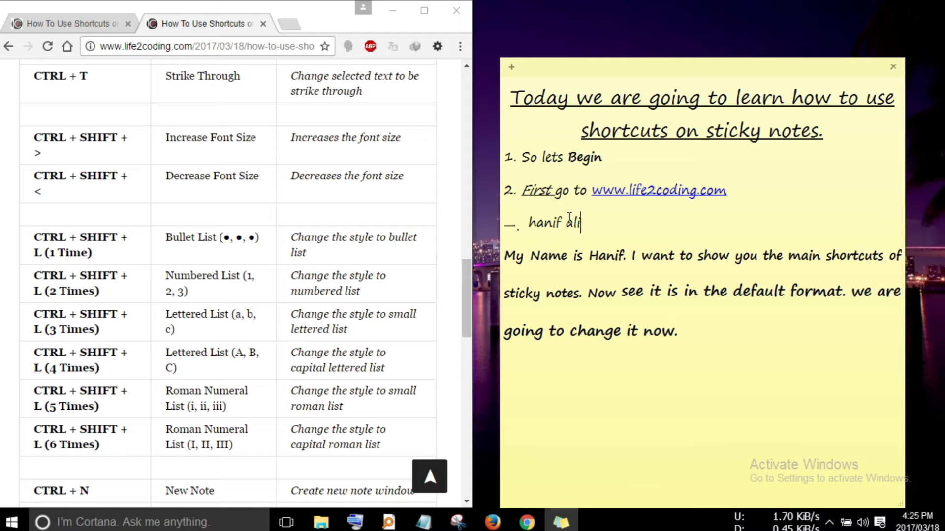
{"action": "key", "text": "ctrl+shift+l"}
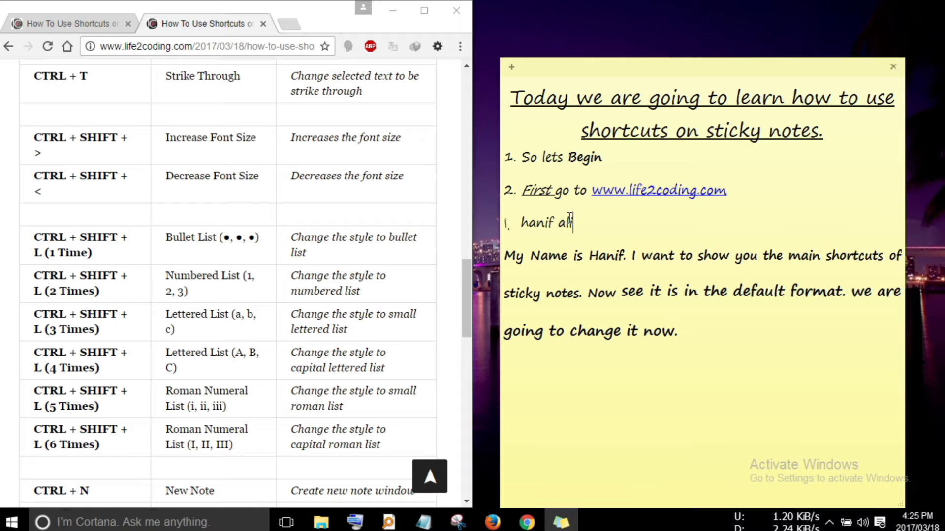
{"action": "key", "text": "ctrl+shift+l"}
{"action": "key", "text": "ctrl+shift+l"}
{"action": "key", "text": "ctrl+shift+l"}
{"action": "key", "text": "ctrl+shift+l"}
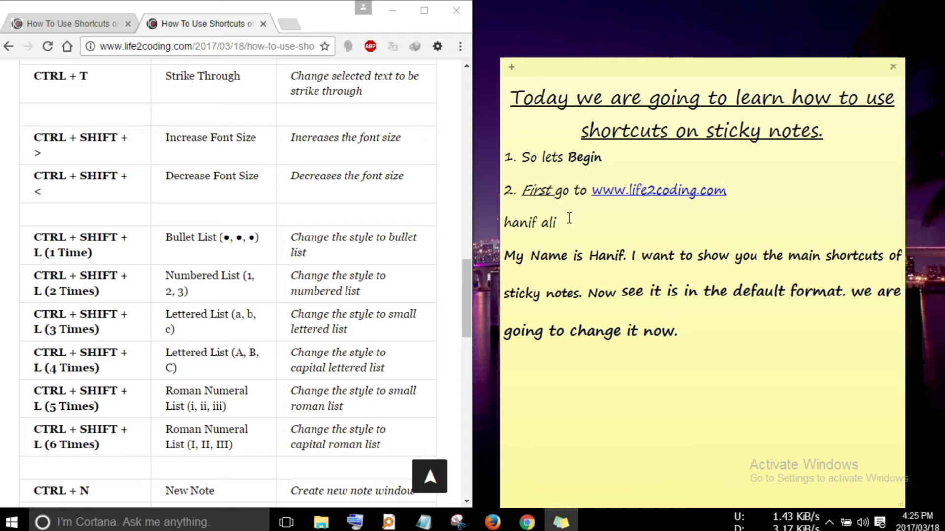
{"action": "key", "text": "ctrl+shift+l"}
{"action": "key", "text": "ctrl+shift+l"}
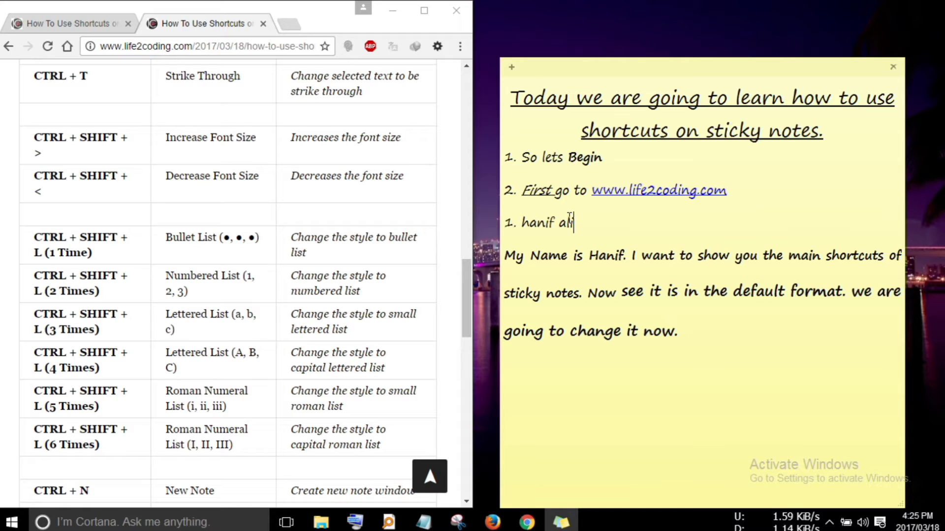
- Move the tutorial note slightly right and down
{"action": "scroll", "coordinate": [173, 400], "scroll_direction": "down", "scroll_amount": 1}
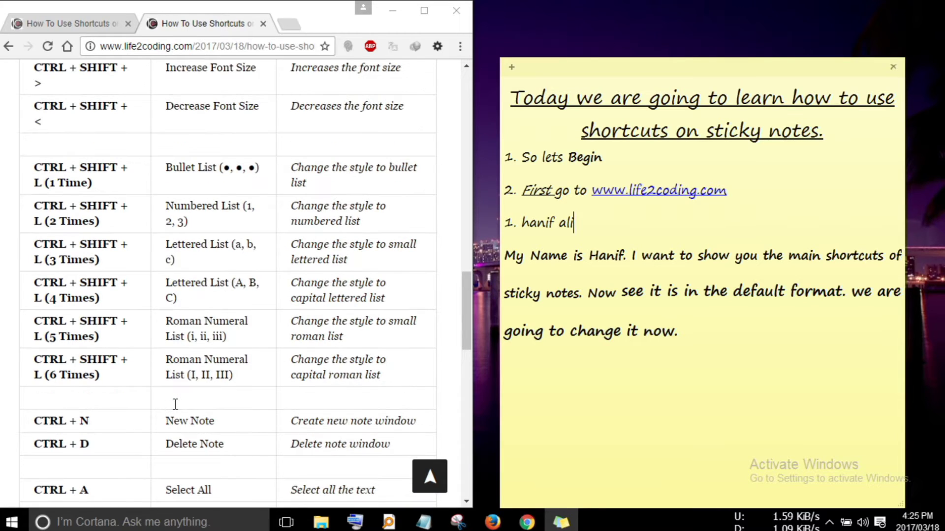
{"action": "scroll", "coordinate": [175, 404], "scroll_direction": "down", "scroll_amount": 2}
{"action": "left_click_drag", "start_coordinate": [49, 305], "coordinate": [100, 306]}
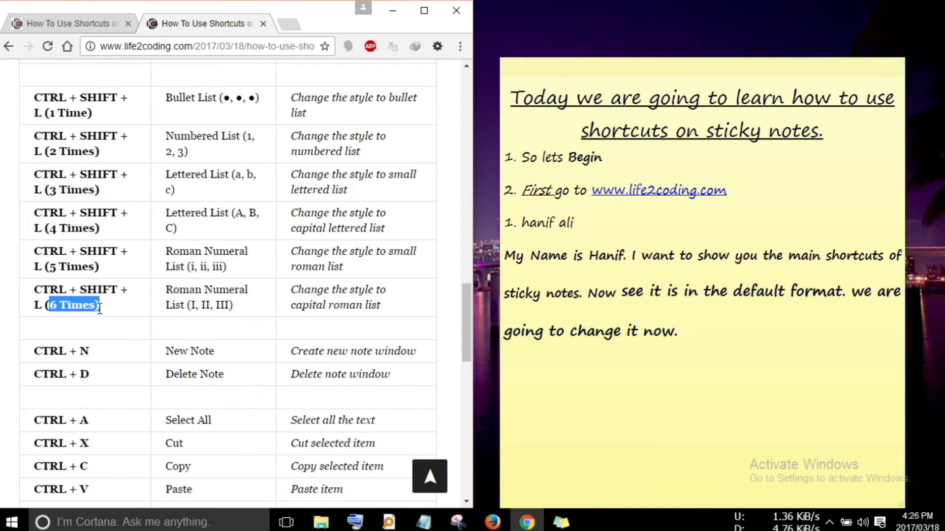
{"action": "scroll", "coordinate": [268, 327], "scroll_direction": "down", "scroll_amount": 2}
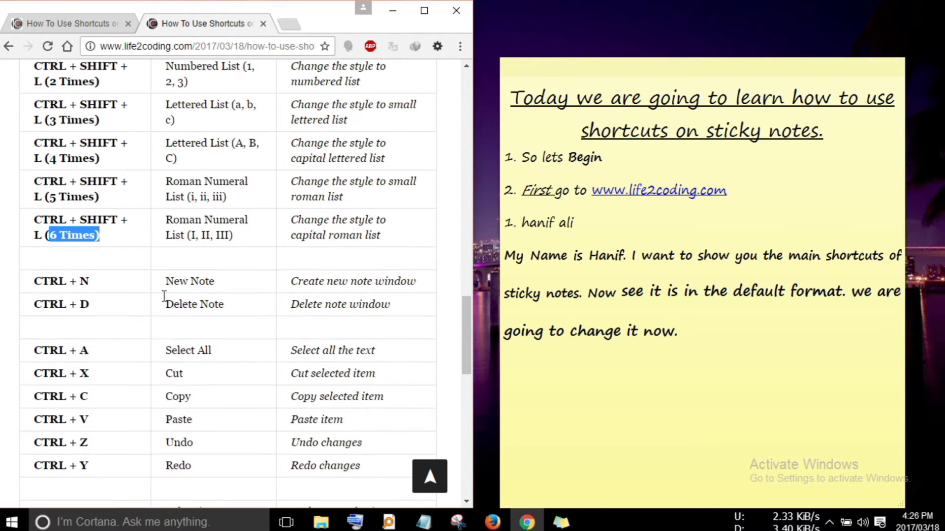
{"action": "left_click_drag", "start_coordinate": [666, 61], "coordinate": [731, 93]}
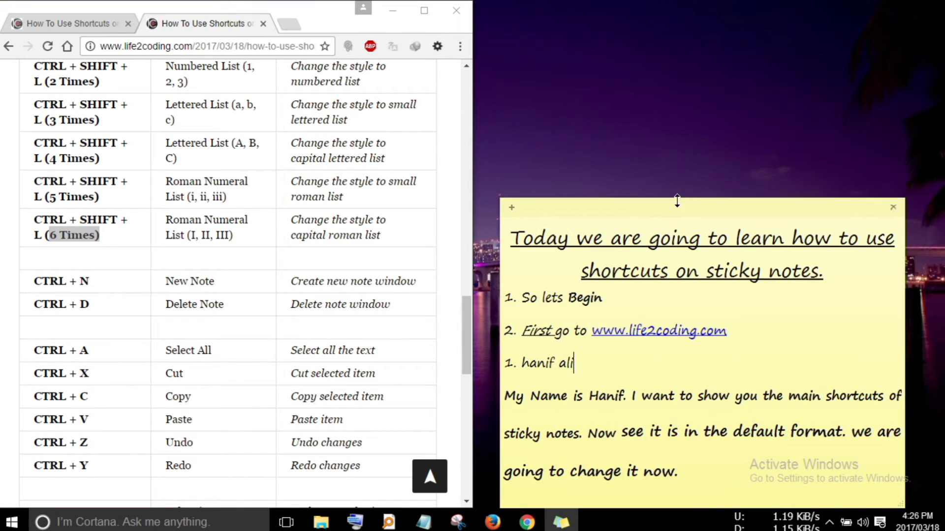
- Create a new blank sticky note with Ctrl+N
{"action": "double_click", "coordinate": [84, 282]}
{"action": "left_click", "coordinate": [648, 94]}
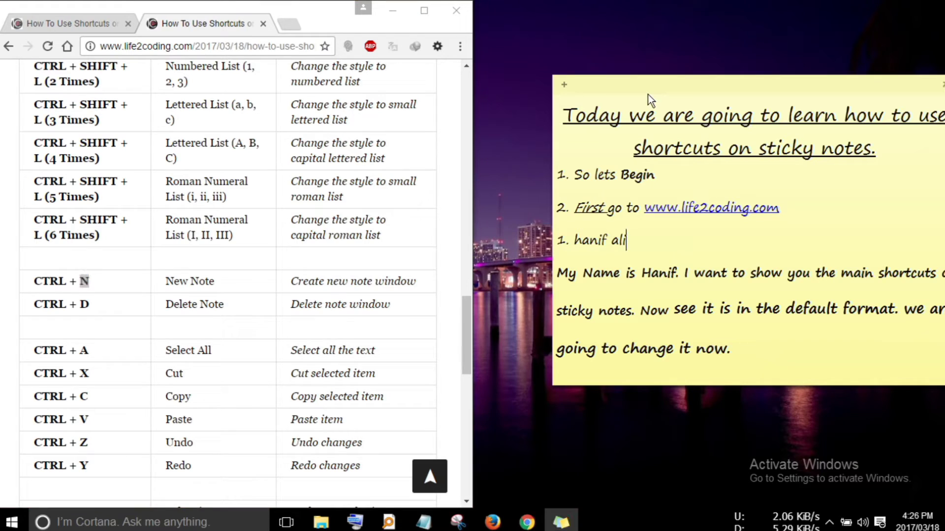
{"action": "key", "text": "ctrl+n"}
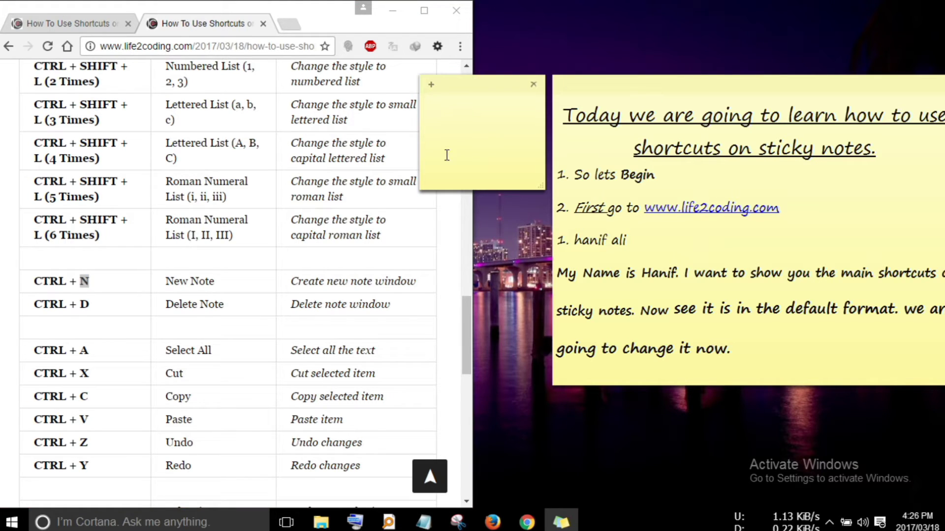
- Write 'This is a new note', then add a lower note reading 'You can also click on the plus sign.'
{"action": "type", "text": "This is "}
{"action": "type", "text": "a new nod"}
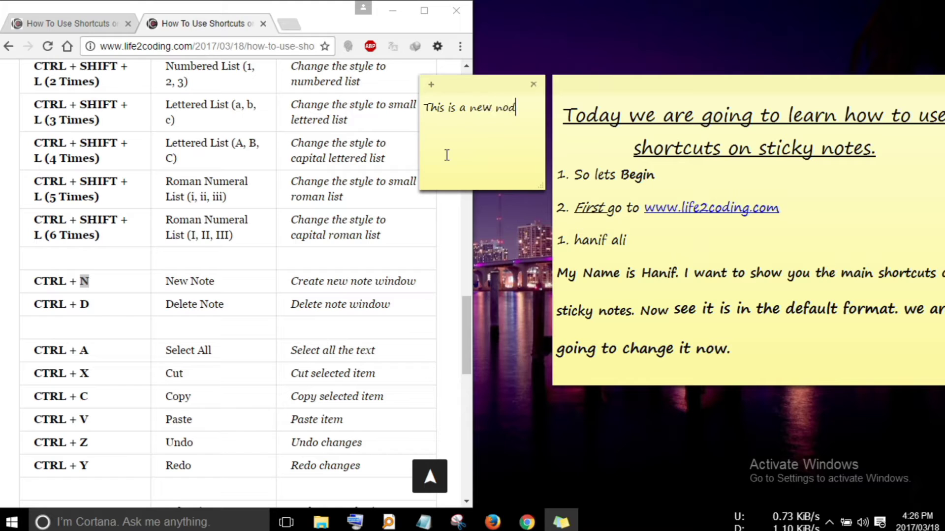
{"action": "type", "text": "e"}
{"action": "key", "text": "BackSpace"}
{"action": "left_click", "coordinate": [431, 84]}
{"action": "left_click_drag", "start_coordinate": [603, 85], "coordinate": [548, 260]}
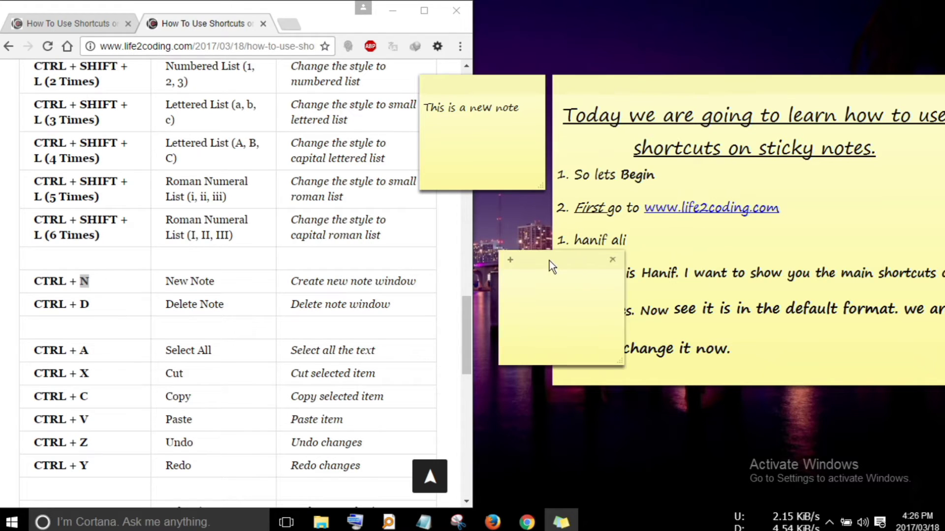
{"action": "type", "text": "You can"}
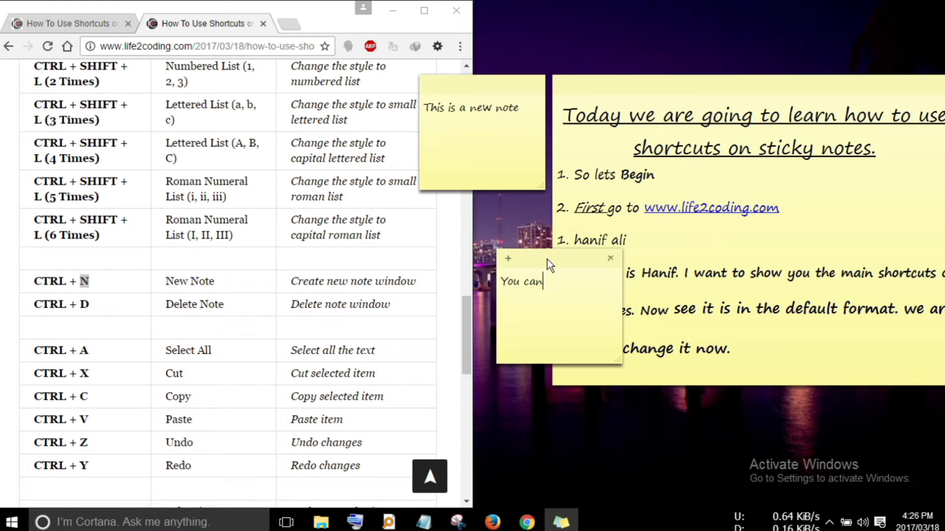
{"action": "type", "text": " als"}
{"action": "type", "text": "o click on th"}
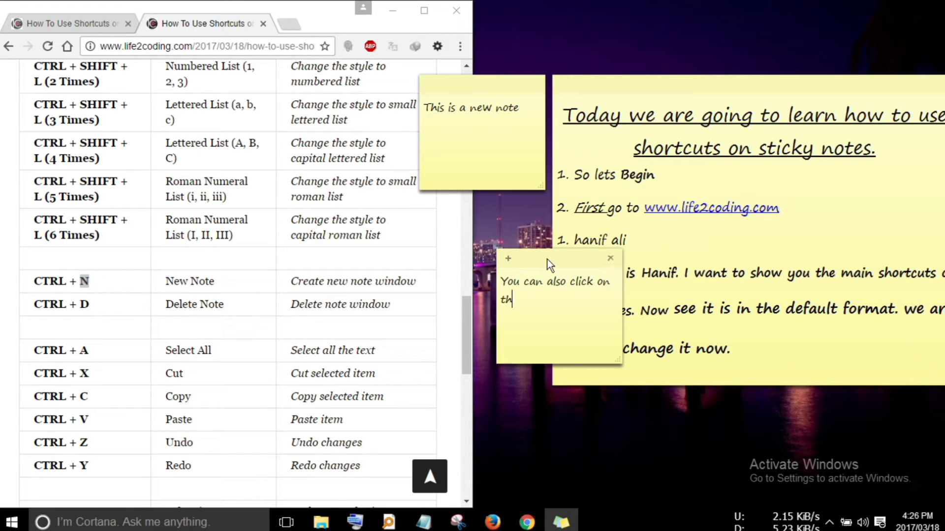
{"action": "type", "text": "e plus sig"}
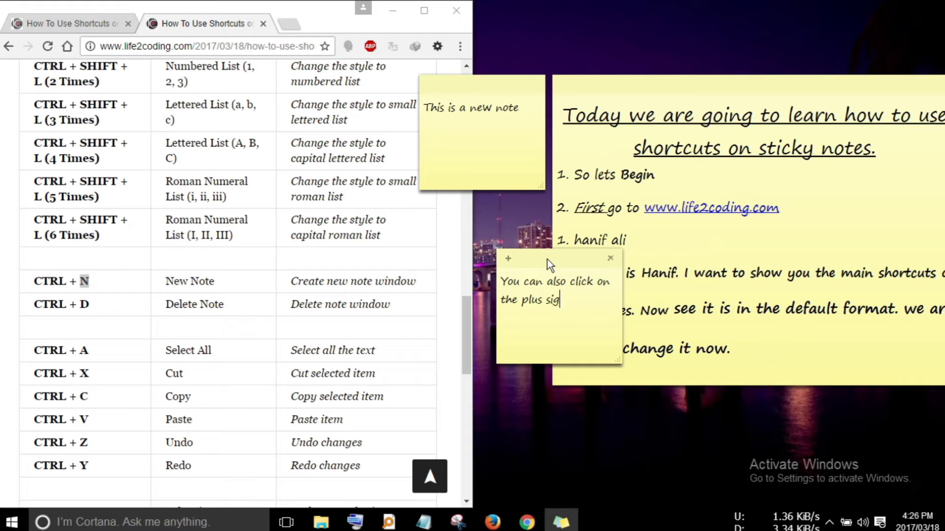
{"action": "type", "text": "n."}
- Delete the 'plus sign' note with Ctrl+D and confirm Yes
{"action": "left_click", "coordinate": [548, 262]}
{"action": "key", "text": "ctrl+d"}
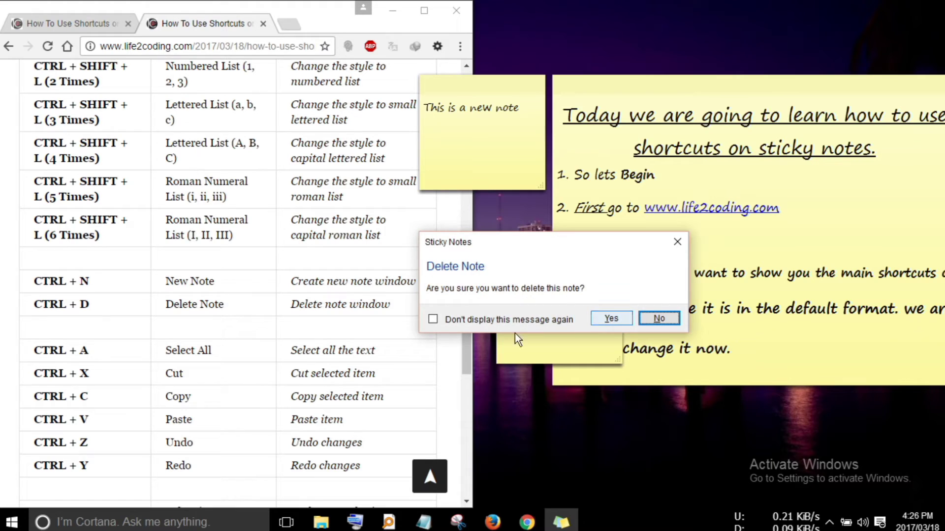
{"action": "left_click", "coordinate": [611, 318]}
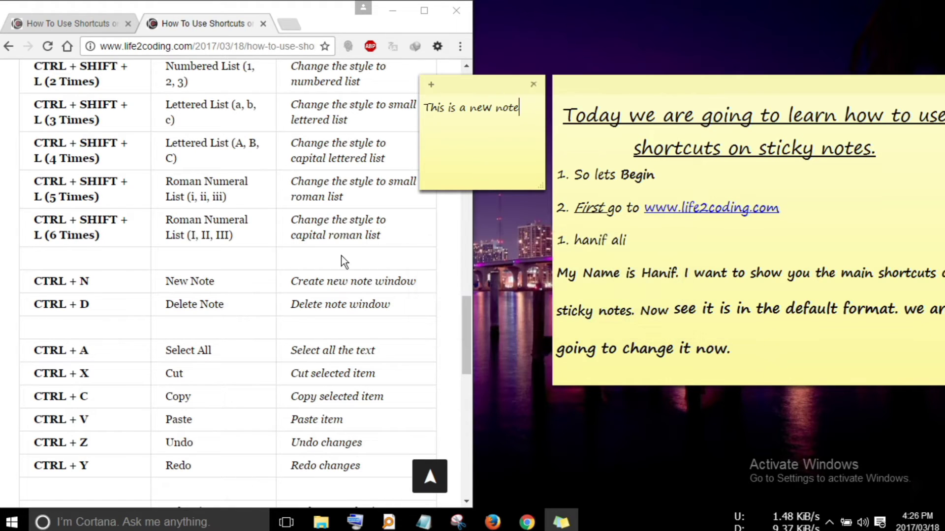
{"action": "left_click", "coordinate": [432, 174]}
- Remove the name from the third list line of the big note
{"action": "left_click_drag", "start_coordinate": [738, 349], "coordinate": [672, 309]}
{"action": "left_click", "coordinate": [760, 346]}
{"action": "key", "text": "ctrl+a"}
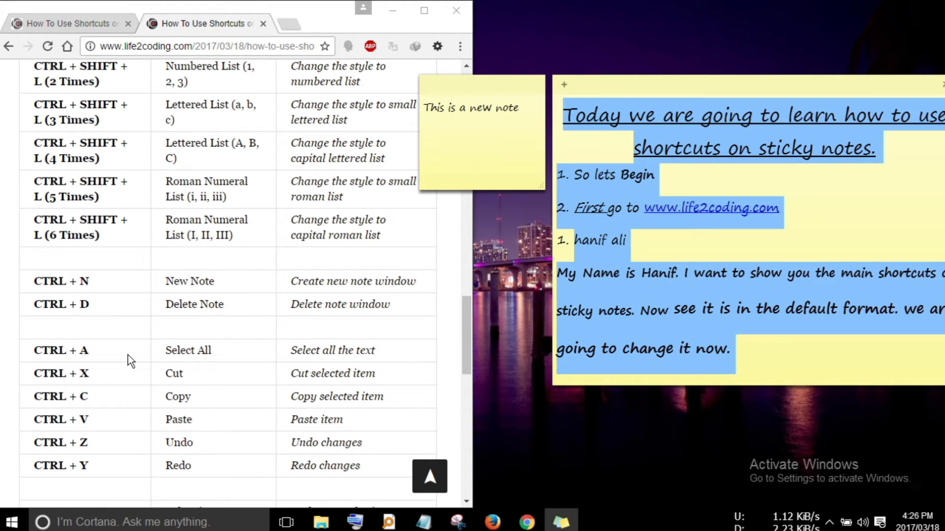
{"action": "left_click", "coordinate": [681, 309]}
{"action": "left_click_drag", "start_coordinate": [631, 246], "coordinate": [512, 250]}
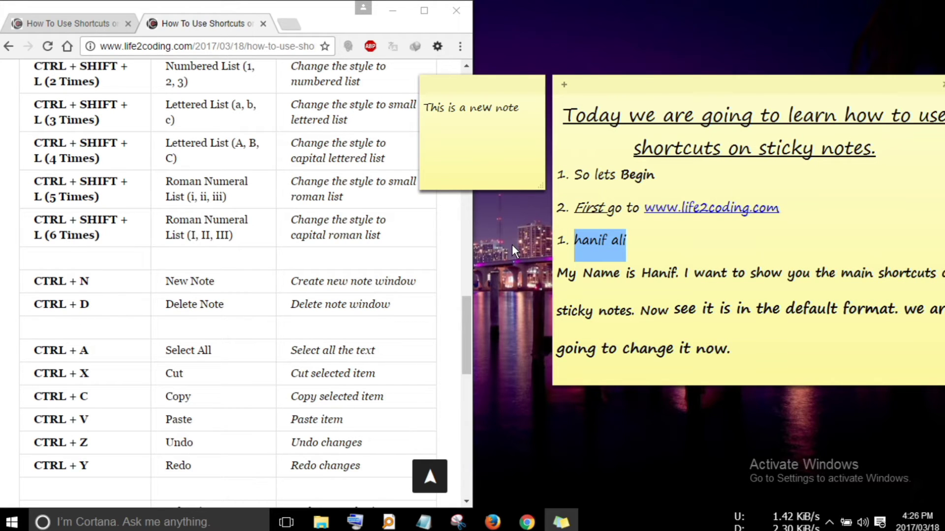
{"action": "key", "text": "BackSpace"}
- Start a new line after the small note's text
{"action": "left_click", "coordinate": [500, 136]}
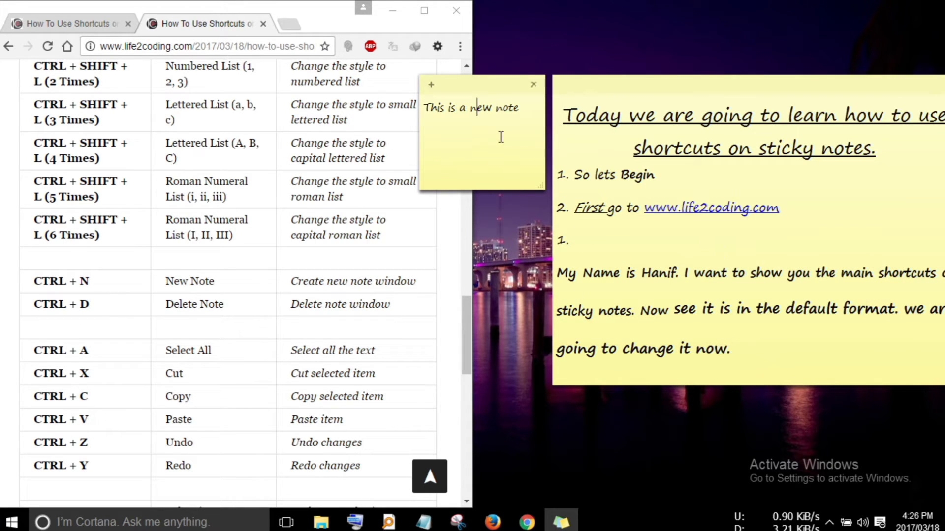
{"action": "left_click", "coordinate": [521, 108]}
{"action": "key", "text": "Return"}
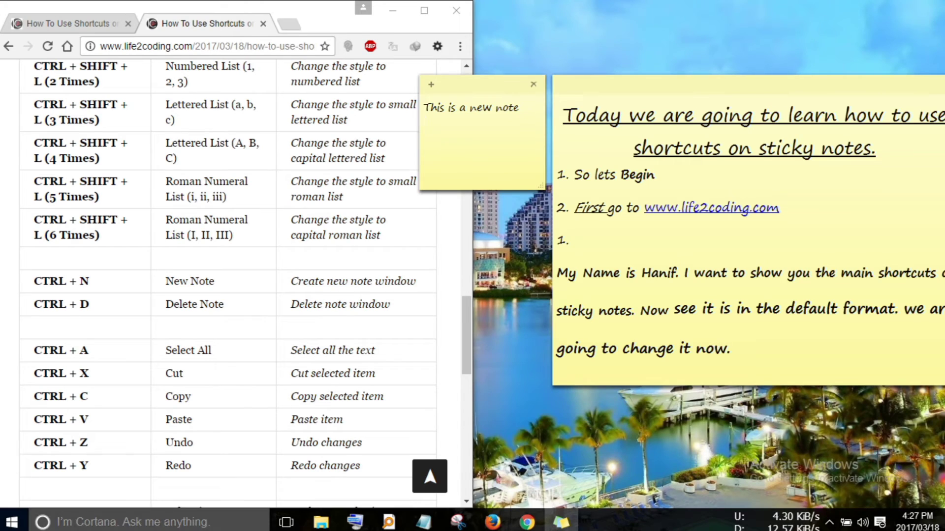
- Type the name on the small note's new line
{"action": "left_click", "coordinate": [84, 374]}
{"action": "left_click_drag", "start_coordinate": [89, 419], "coordinate": [52, 421]}
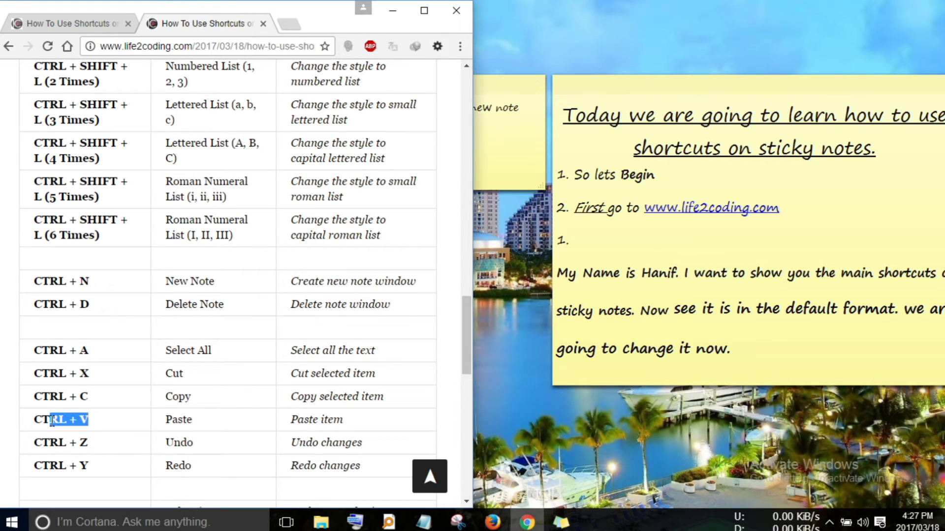
{"action": "left_click", "coordinate": [505, 124]}
{"action": "type", "text": "hanif ali"}
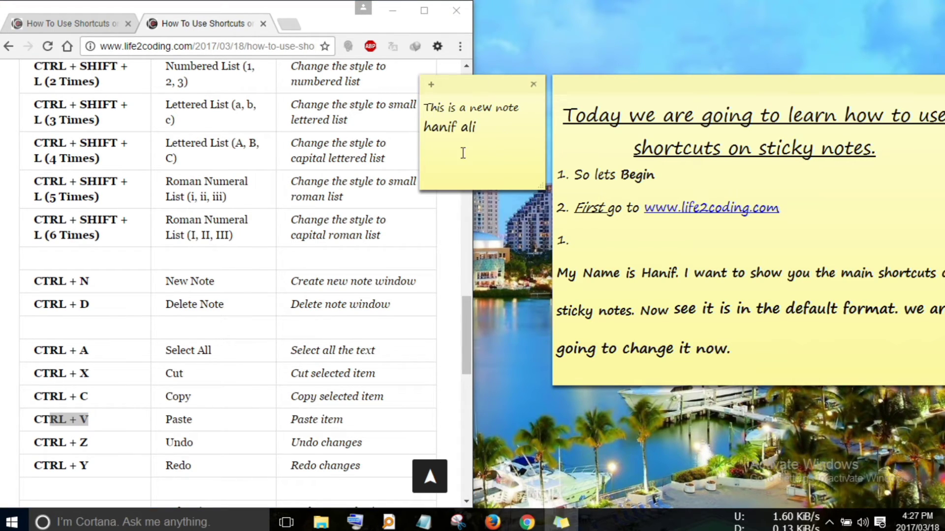
- Add 'xcx' after the name, testing undo and redo, and make it subscript
{"action": "left_click", "coordinate": [98, 420]}
{"action": "scroll", "coordinate": [102, 418], "scroll_direction": "down", "scroll_amount": 1}
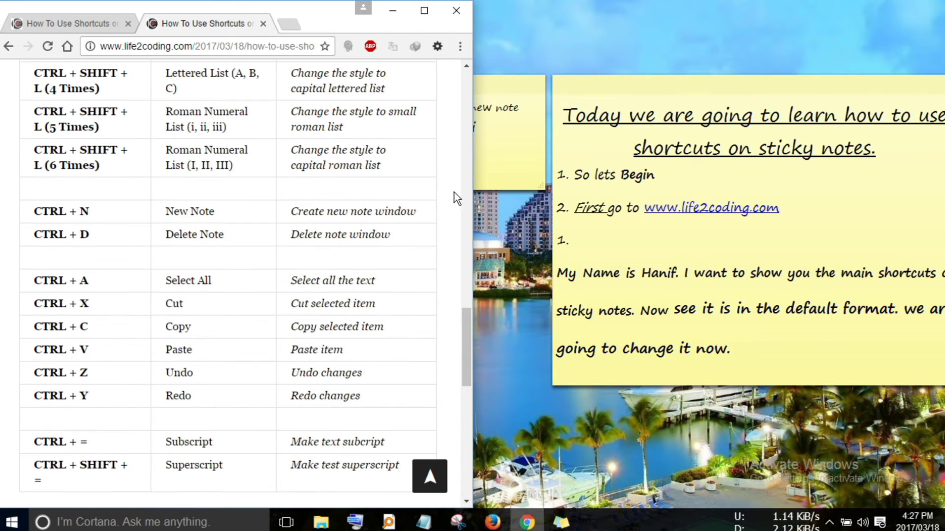
{"action": "left_click", "coordinate": [497, 146]}
{"action": "left_click", "coordinate": [74, 372]}
{"action": "left_click_drag", "start_coordinate": [110, 394], "coordinate": [66, 396]}
{"action": "left_click", "coordinate": [492, 148]}
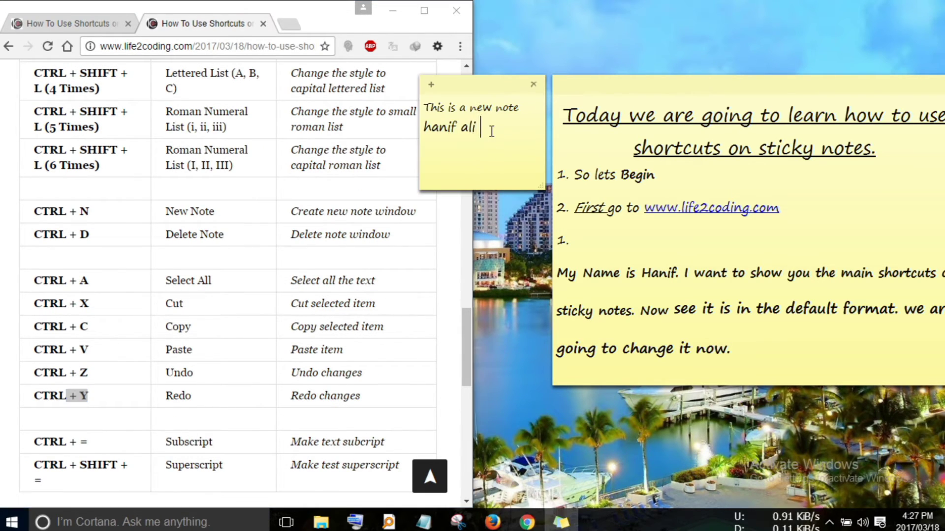
{"action": "type", "text": "xqx"}
{"action": "key", "text": "ctrl+z"}
{"action": "key", "text": "ctrl+z"}
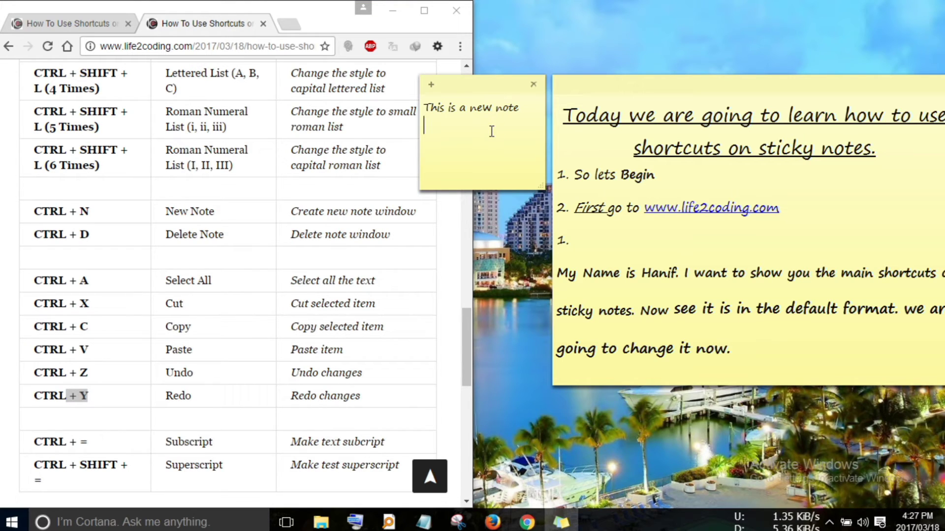
{"action": "key", "text": "ctrl+y"}
{"action": "key", "text": "ctrl+y"}
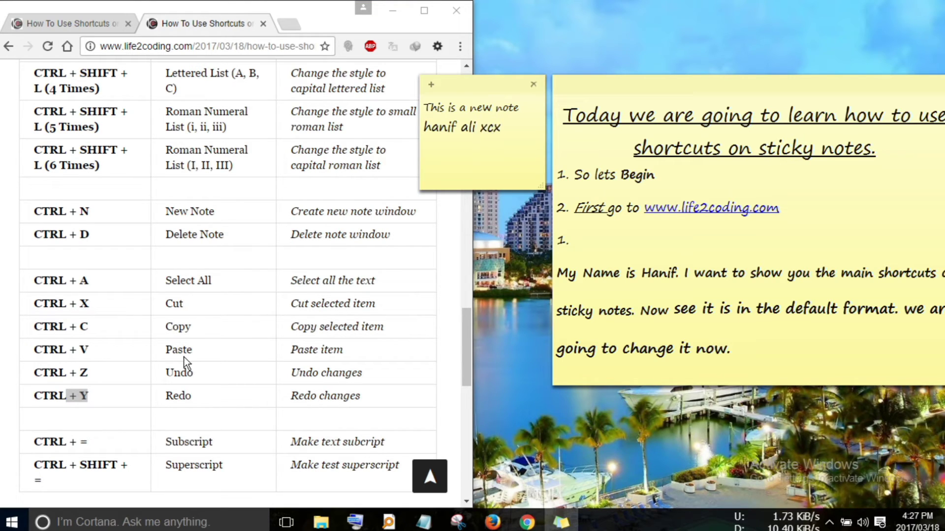
{"action": "scroll", "coordinate": [209, 377], "scroll_direction": "down", "scroll_amount": 3}
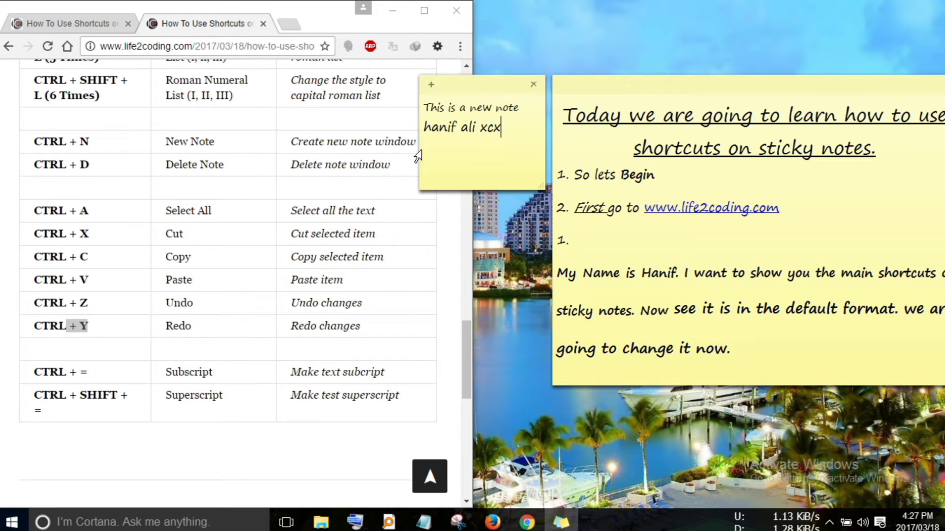
{"action": "left_click_drag", "start_coordinate": [502, 128], "coordinate": [481, 130]}
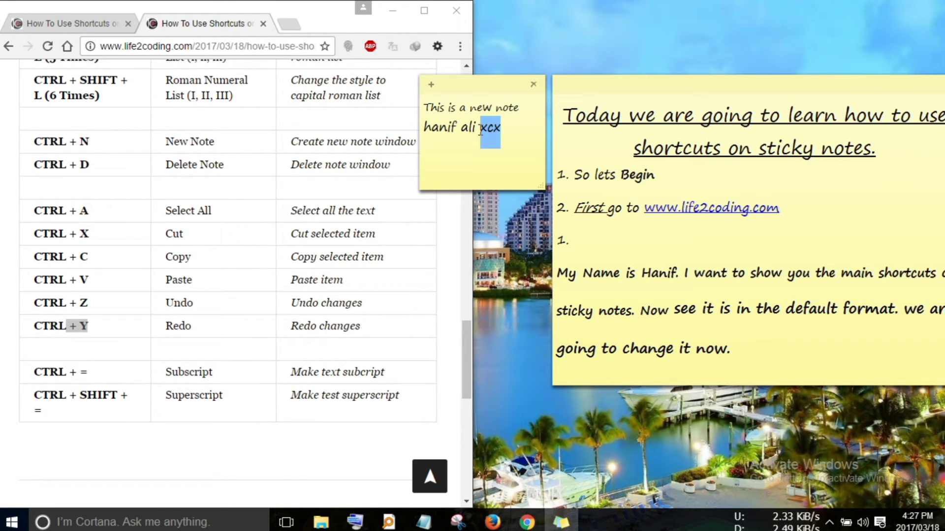
{"action": "key", "text": "ctrl+equal"}
{"action": "key", "text": "ctrl+equal"}
{"action": "left_click", "coordinate": [696, 417]}
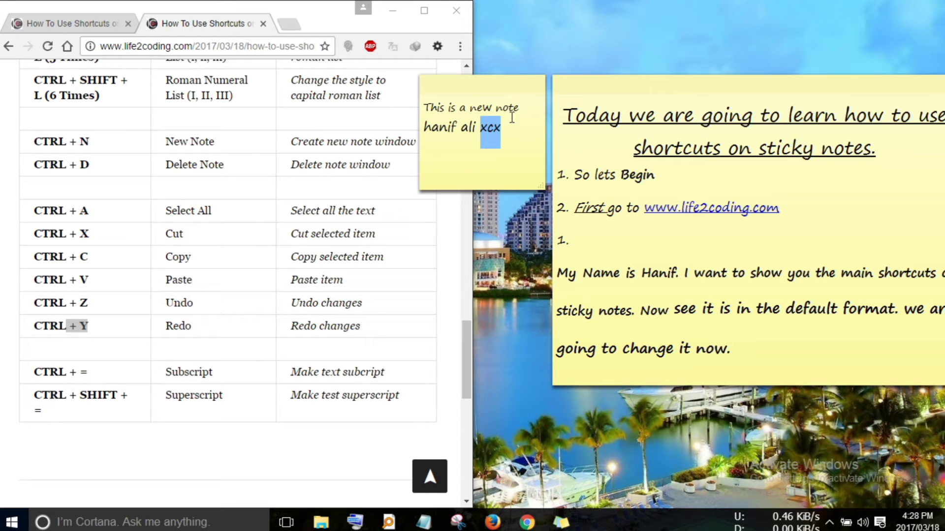
{"action": "left_click", "coordinate": [498, 136]}
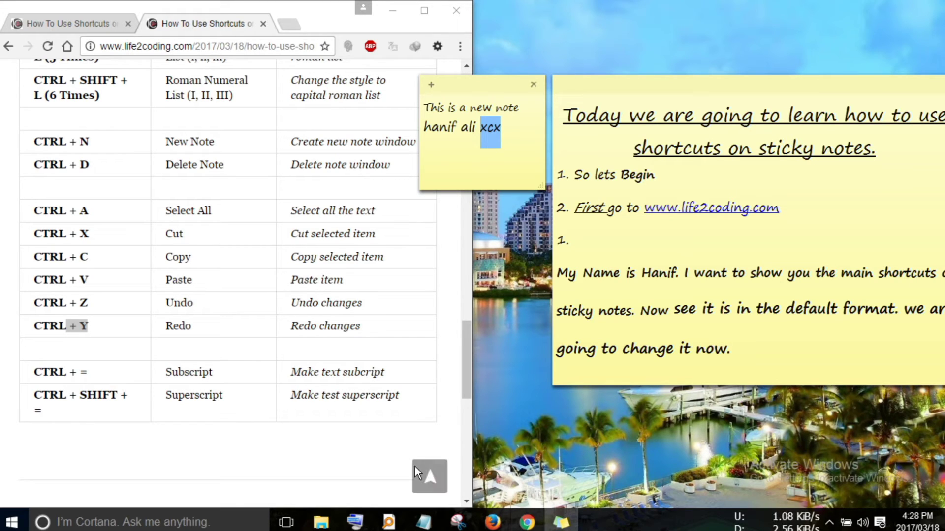
{"action": "left_click", "coordinate": [466, 144]}
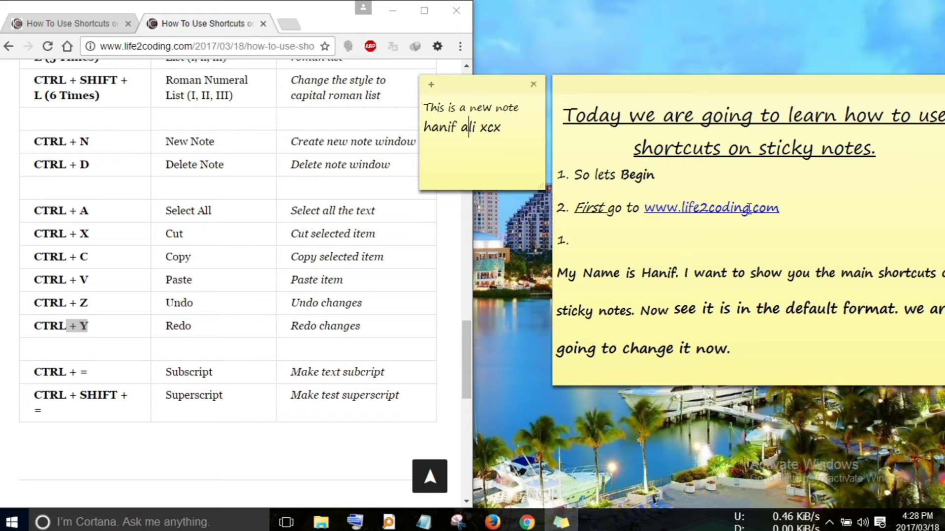
{"action": "left_click", "coordinate": [783, 209]}
{"action": "left_click", "coordinate": [643, 212]}
{"action": "double_click", "coordinate": [650, 213]}
{"action": "key", "text": "ctrl+c"}
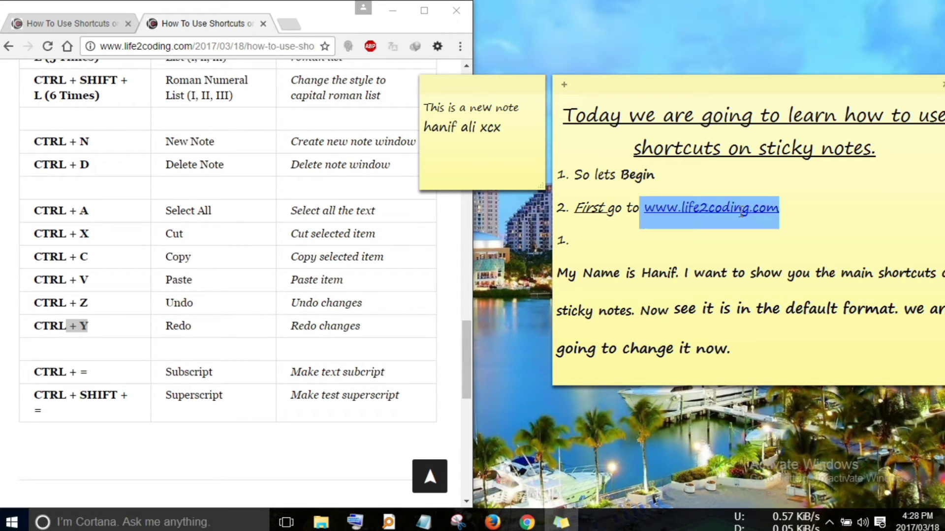
{"action": "left_click", "coordinate": [525, 147]}
{"action": "key", "text": "Return"}
{"action": "key", "text": "Return"}
{"action": "key", "text": "ctrl+v"}
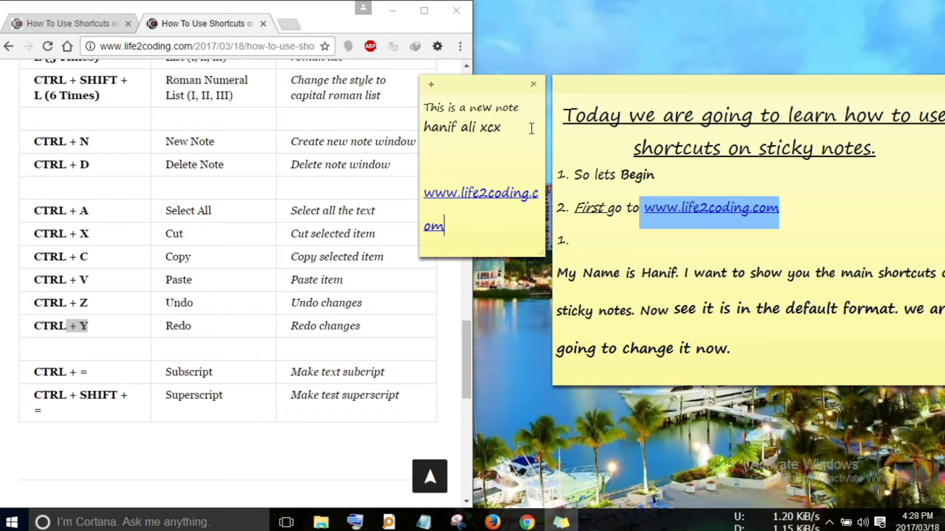
- Launch Word, open a blank document and type placeholder 'sdfsdf'
{"action": "key", "text": "super"}
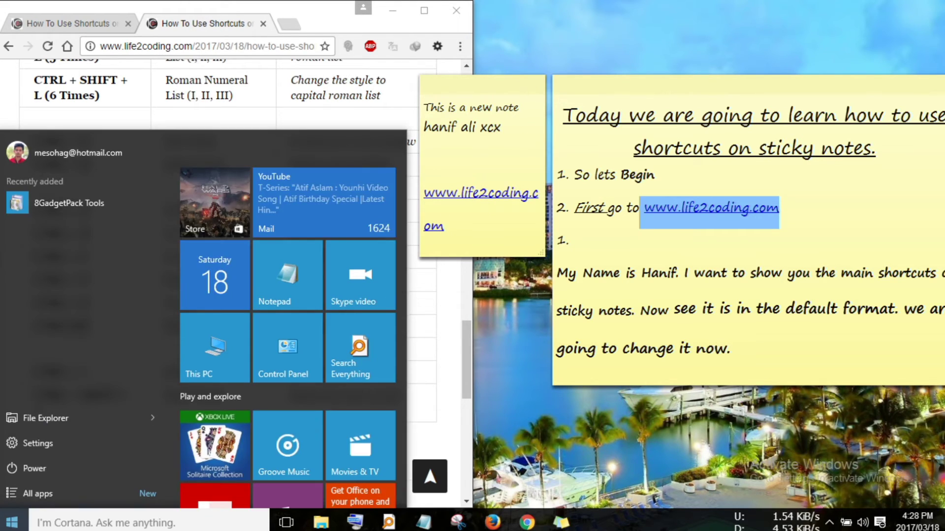
{"action": "type", "text": "wor"}
{"action": "key", "text": "Return"}
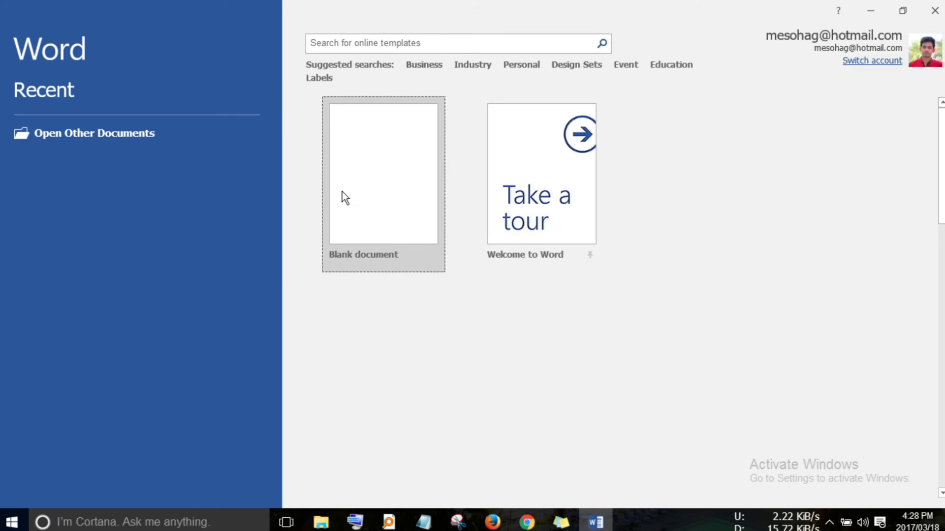
{"action": "left_click", "coordinate": [342, 194]}
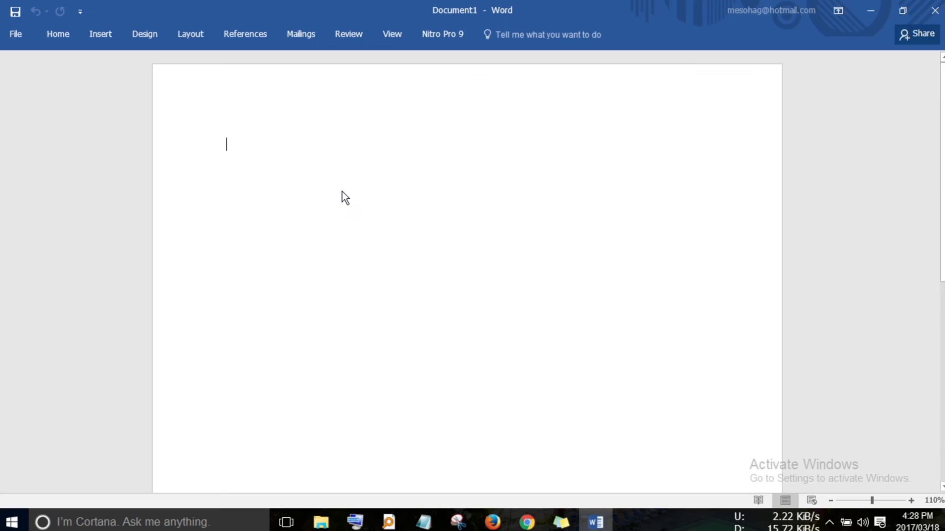
{"action": "left_click", "coordinate": [614, 406]}
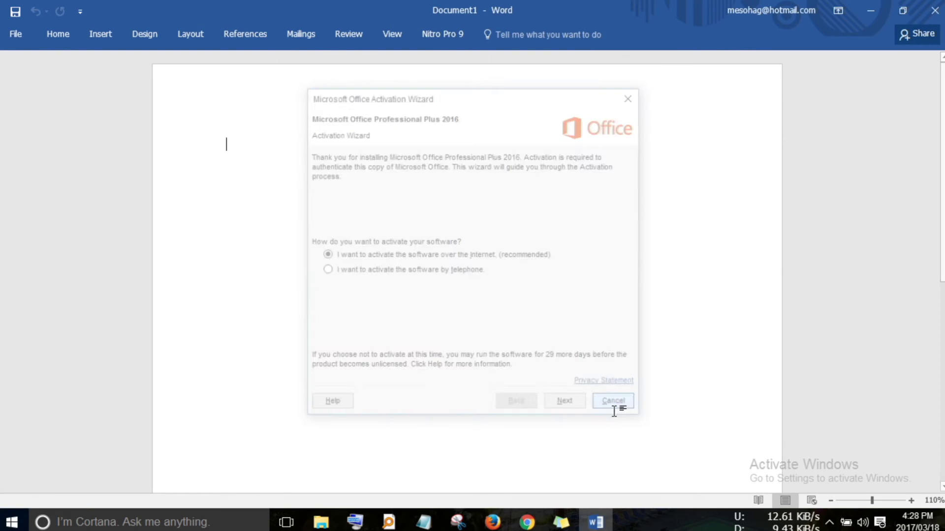
{"action": "type", "text": "sdfsdf"}
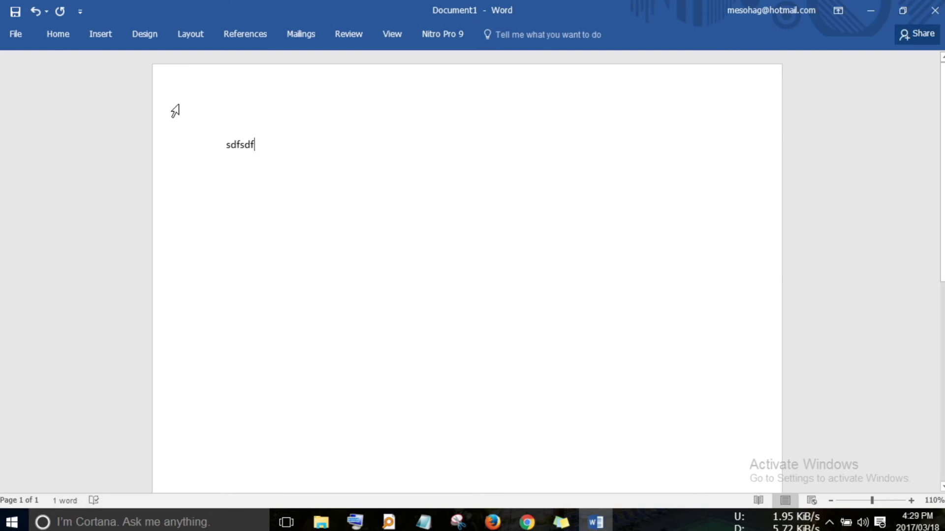
- Replace the sdfsdf line with the author's three-word full name
{"action": "left_click", "coordinate": [69, 35]}
{"action": "left_click", "coordinate": [262, 142]}
{"action": "left_click", "coordinate": [75, 42]}
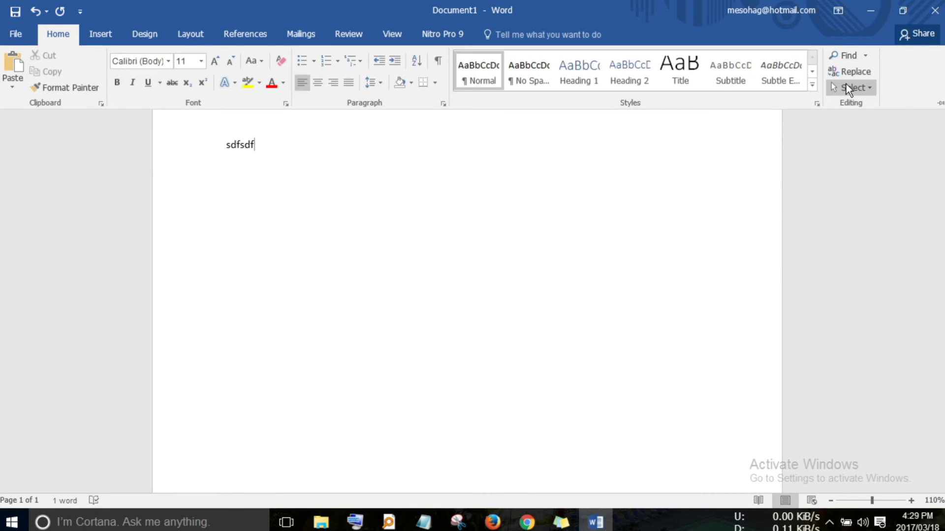
{"action": "left_click", "coordinate": [299, 141]}
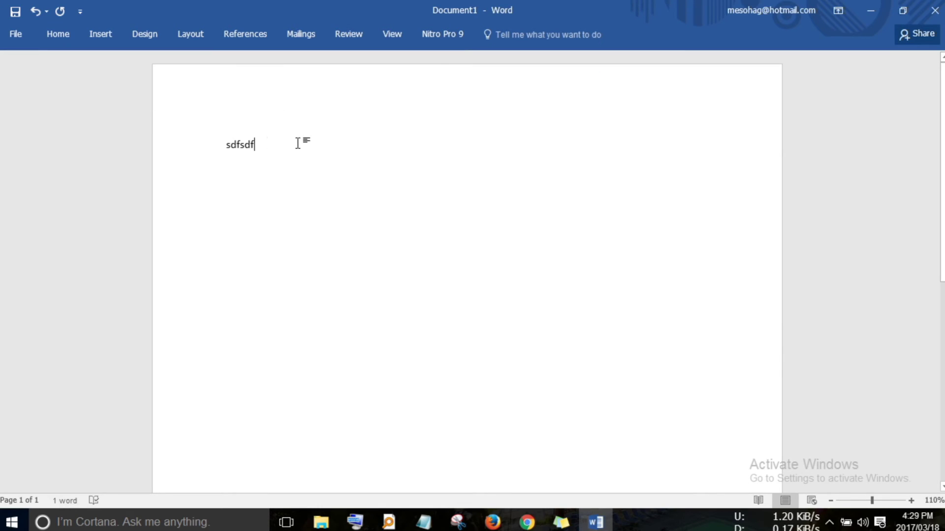
{"action": "left_click", "coordinate": [172, 141]}
{"action": "type", "text": "Hani"}
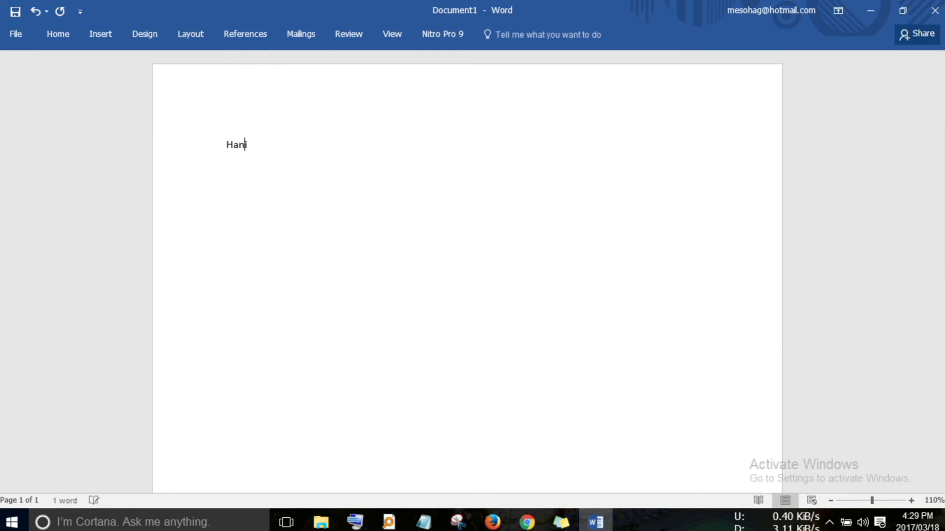
{"action": "type", "text": "f Ali Sohag"}
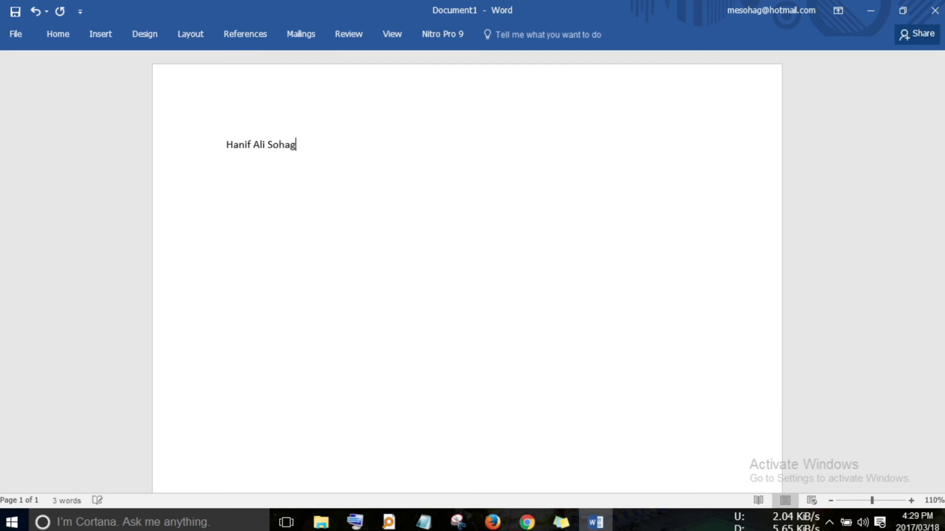
{"action": "key", "text": "shift+Left"}
{"action": "key", "text": "shift+Left"}
{"action": "key", "text": "shift+Left"}
{"action": "key", "text": "shift+Left"}
{"action": "key", "text": "shift+Left"}
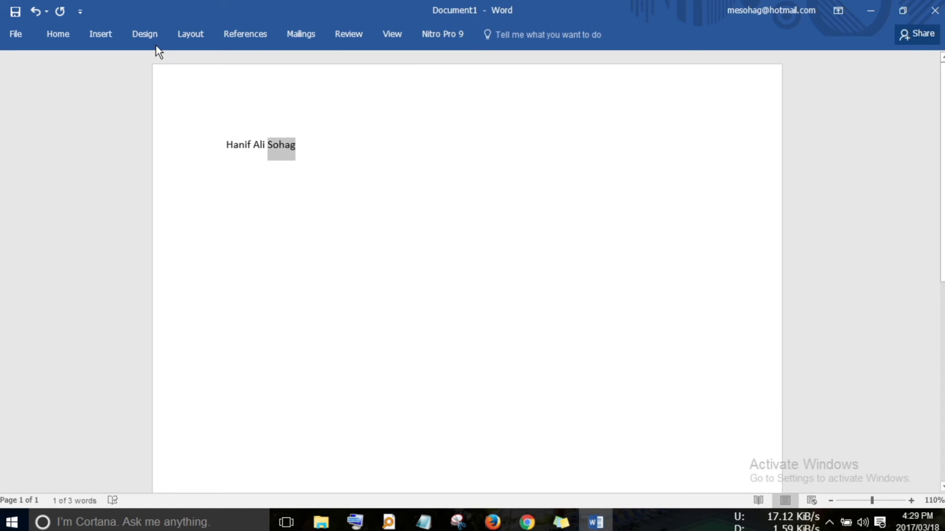
- Try red and other font colours on the name's last word, ending on blue
{"action": "left_click", "coordinate": [54, 34]}
{"action": "left_click", "coordinate": [272, 82]}
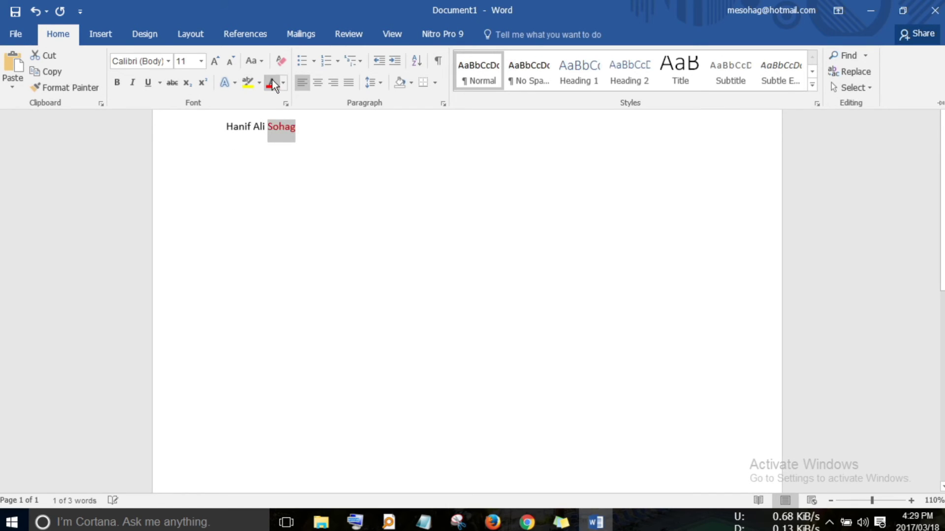
{"action": "left_click", "coordinate": [284, 83]}
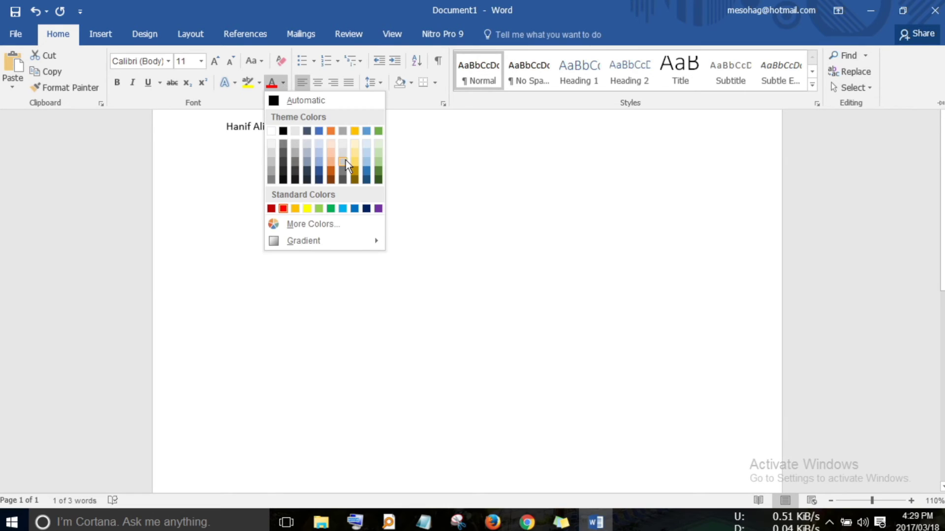
{"action": "left_click", "coordinate": [289, 130]}
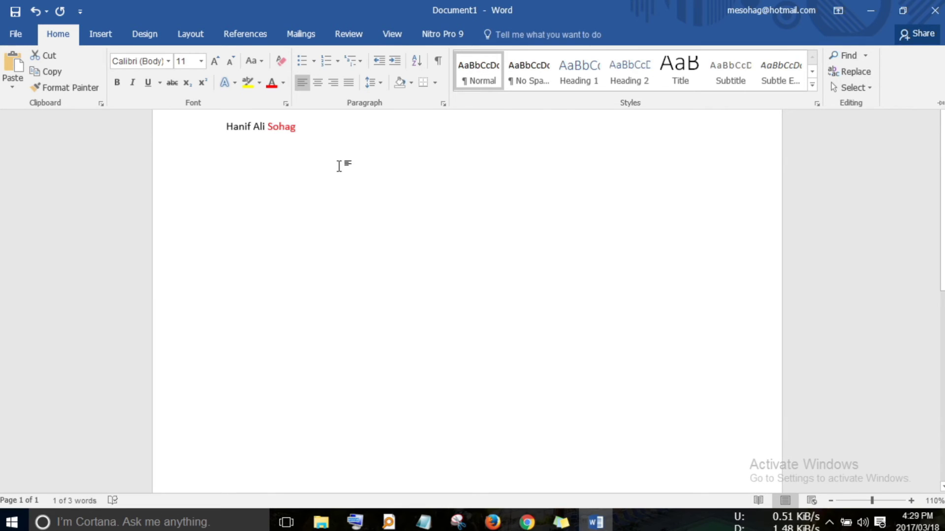
{"action": "left_click", "coordinate": [283, 83]}
{"action": "left_click", "coordinate": [304, 167]}
{"action": "left_click", "coordinate": [251, 127]}
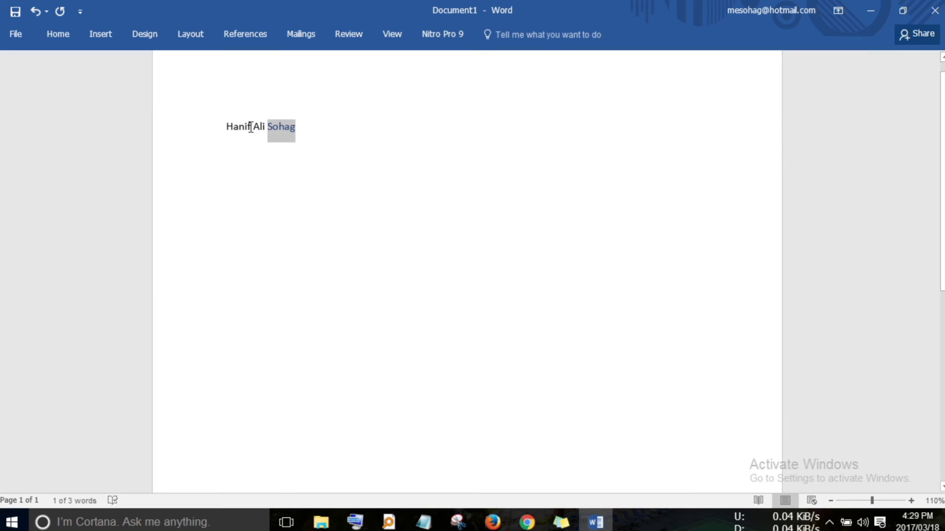
- Pin the ribbon open and colour the name's first word red
{"action": "left_click_drag", "start_coordinate": [254, 129], "coordinate": [226, 126]}
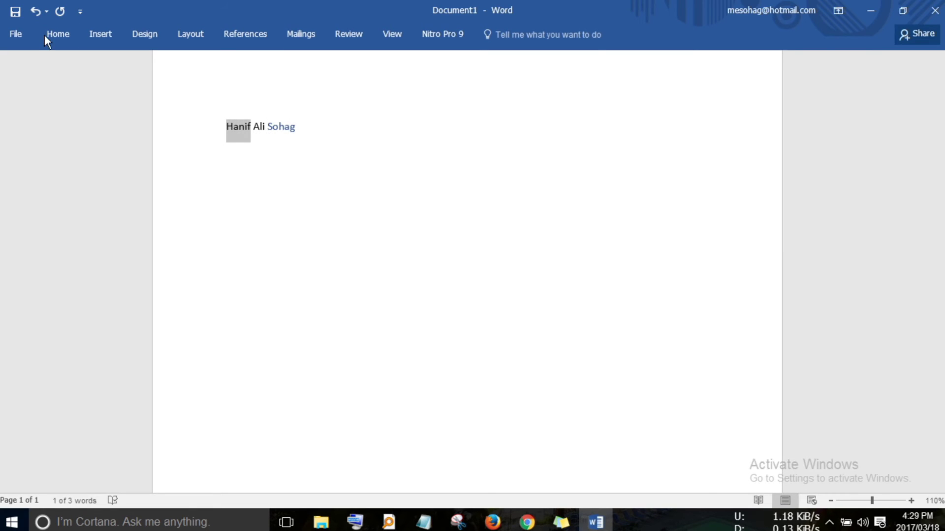
{"action": "left_click", "coordinate": [81, 11]}
{"action": "left_click", "coordinate": [94, 11]}
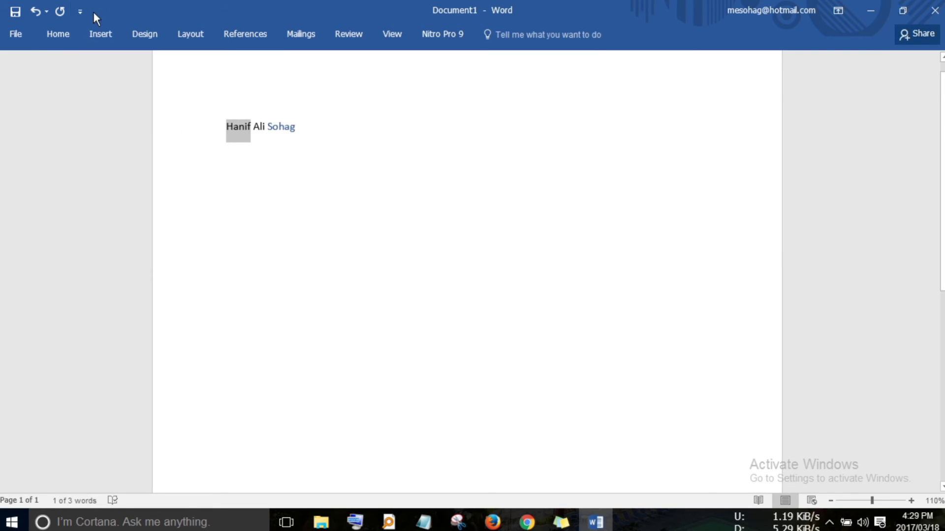
{"action": "left_click", "coordinate": [70, 39]}
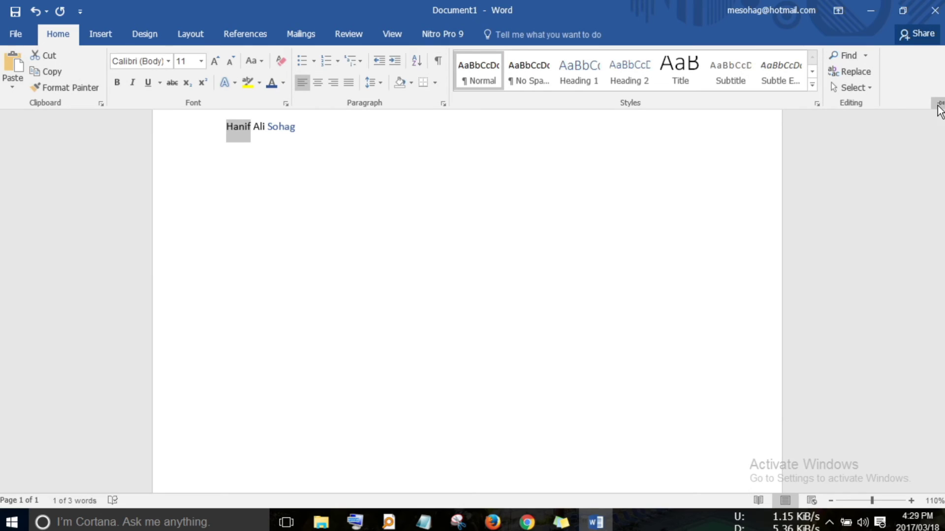
{"action": "left_click", "coordinate": [941, 103]}
{"action": "left_click", "coordinate": [283, 82]}
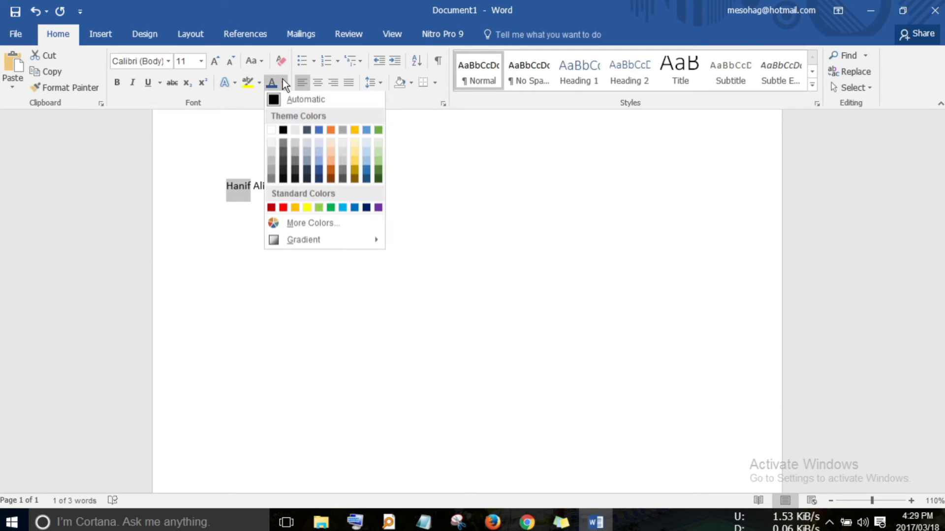
{"action": "left_click", "coordinate": [282, 208]}
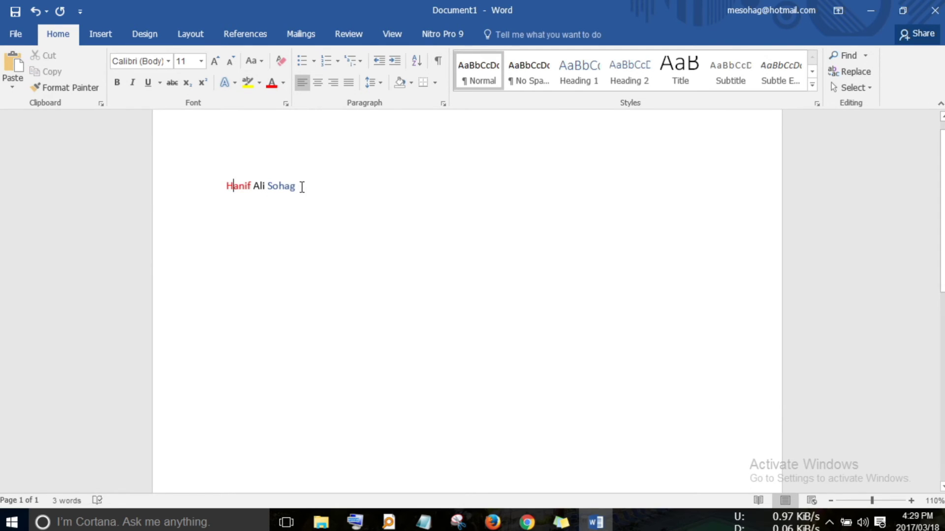
- Colour the middle word blue and the last word orange
{"action": "mouse_move", "coordinate": [302, 186]}
{"action": "left_mouse_down"}
{"action": "mouse_move", "coordinate": [231, 185]}
{"action": "mouse_move", "coordinate": [263, 185]}
{"action": "mouse_move", "coordinate": [252, 185]}
{"action": "left_mouse_up"}
{"action": "left_click", "coordinate": [267, 187]}
{"action": "left_click", "coordinate": [283, 83]}
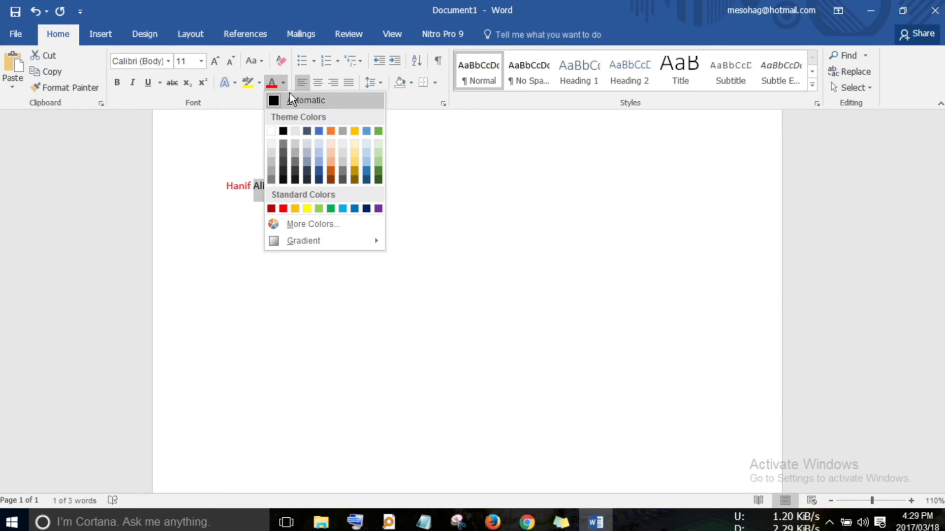
{"action": "left_click", "coordinate": [366, 171]}
{"action": "left_click", "coordinate": [266, 228]}
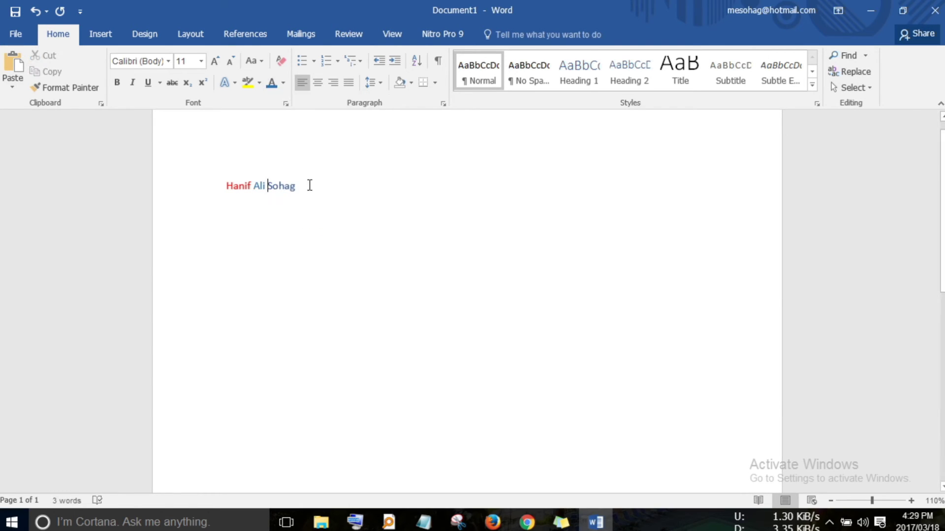
{"action": "key", "text": "shift+Right"}
{"action": "key", "text": "shift+Right"}
{"action": "key", "text": "shift+Right"}
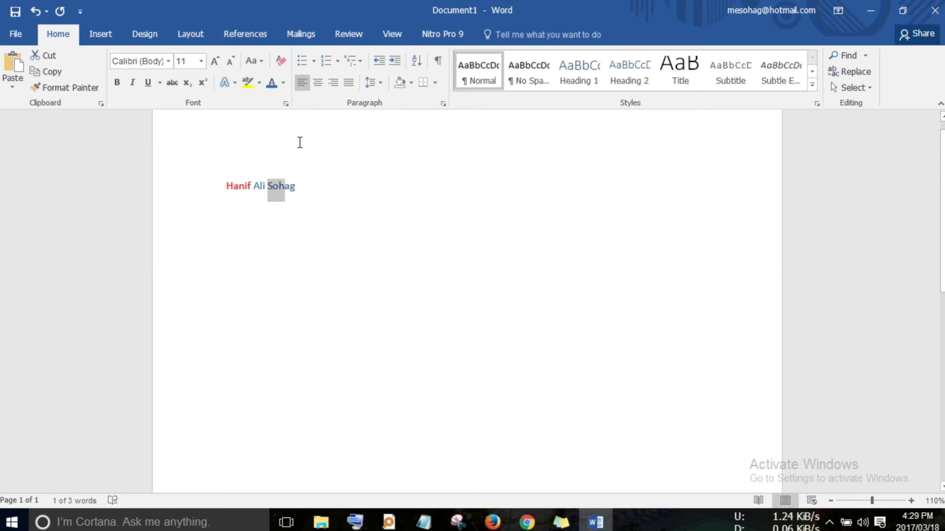
{"action": "key", "text": "shift+Right"}
{"action": "key", "text": "shift+Right"}
{"action": "key", "text": "shift+Right"}
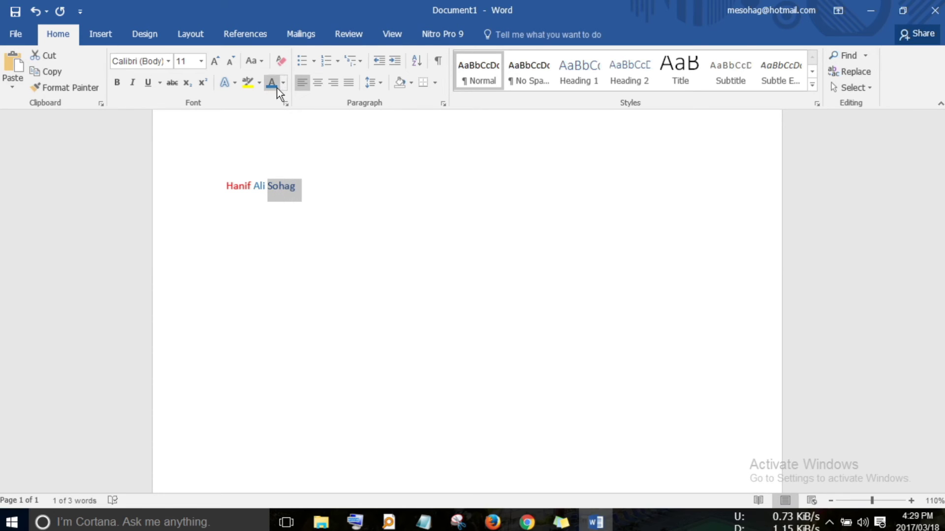
{"action": "left_click", "coordinate": [284, 83]}
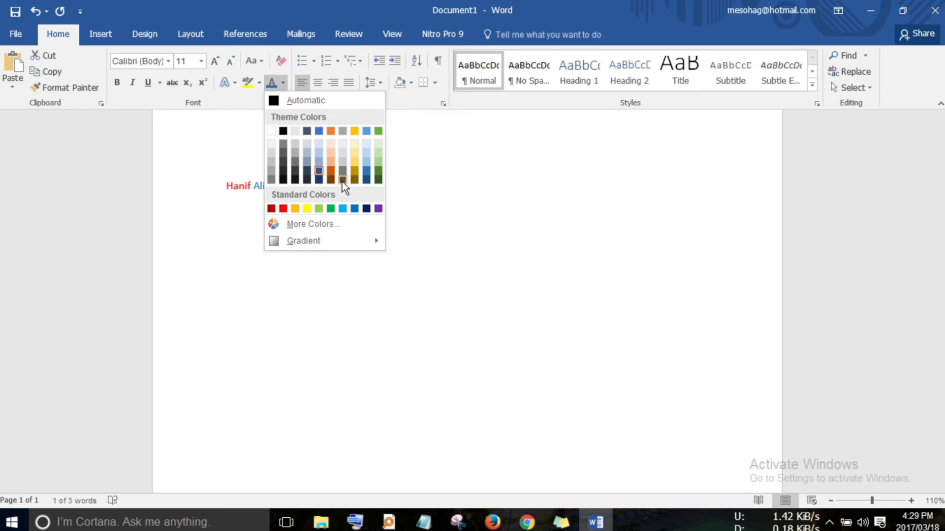
{"action": "left_click", "coordinate": [295, 208]}
- Copy the whole coloured name line
{"action": "left_click_drag", "start_coordinate": [321, 190], "coordinate": [211, 188]}
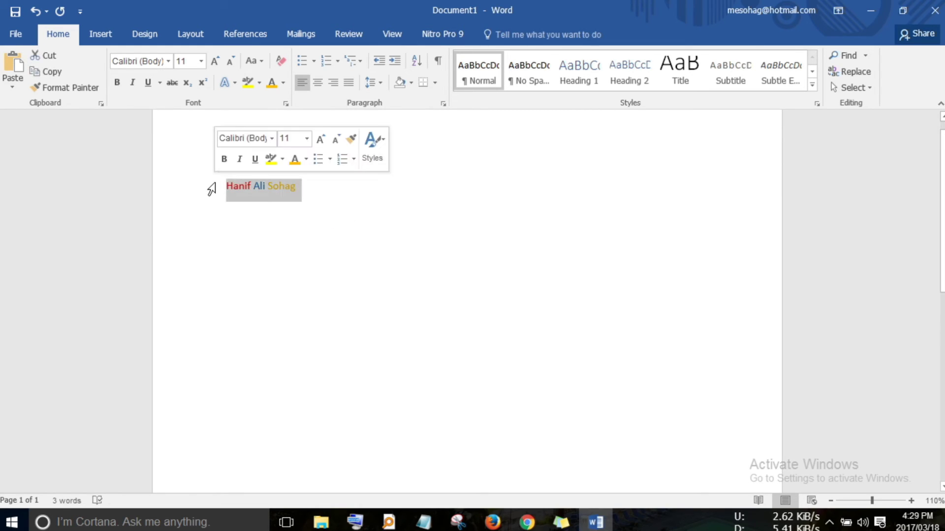
{"action": "right_click", "coordinate": [270, 184]}
{"action": "left_click", "coordinate": [300, 209]}
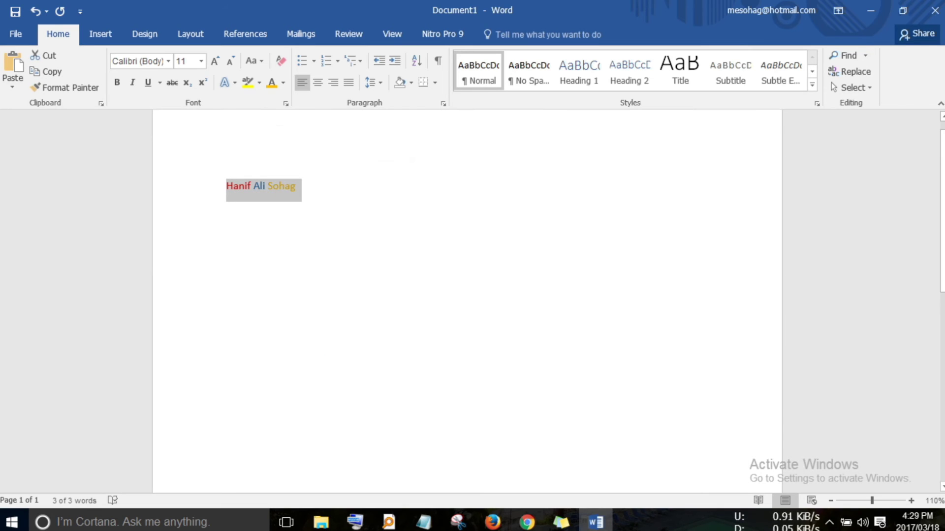
- Paste the coloured name into a new sticky note
{"action": "left_click", "coordinate": [561, 522]}
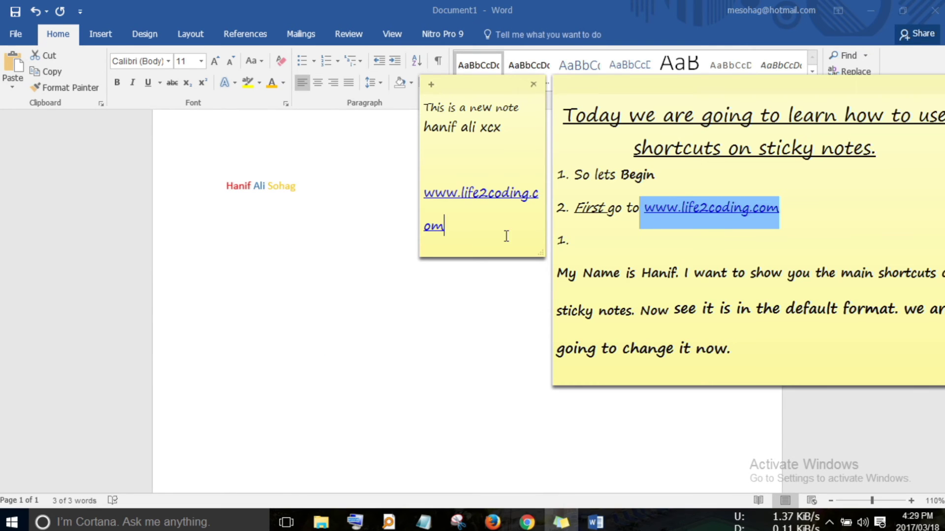
{"action": "left_click", "coordinate": [433, 87]}
{"action": "key", "text": "ctrl+v"}
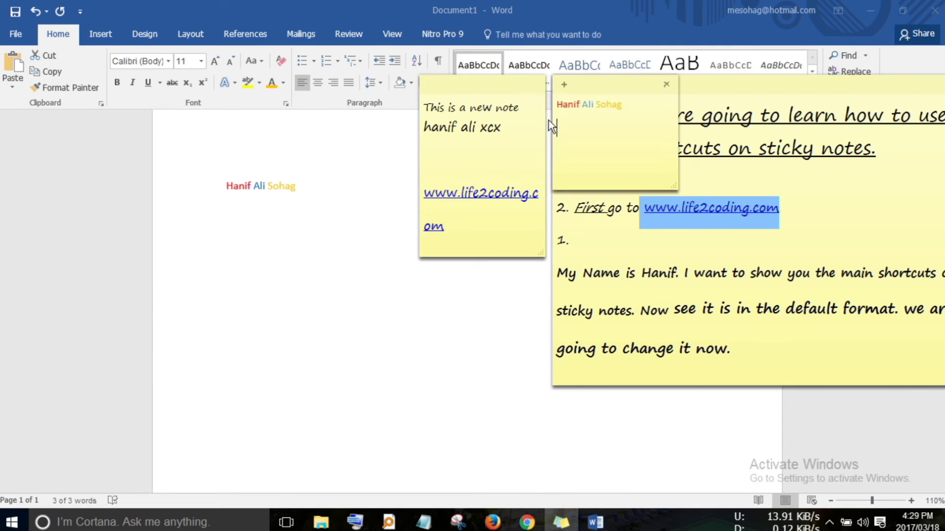
{"action": "key", "text": "ctrl+a"}
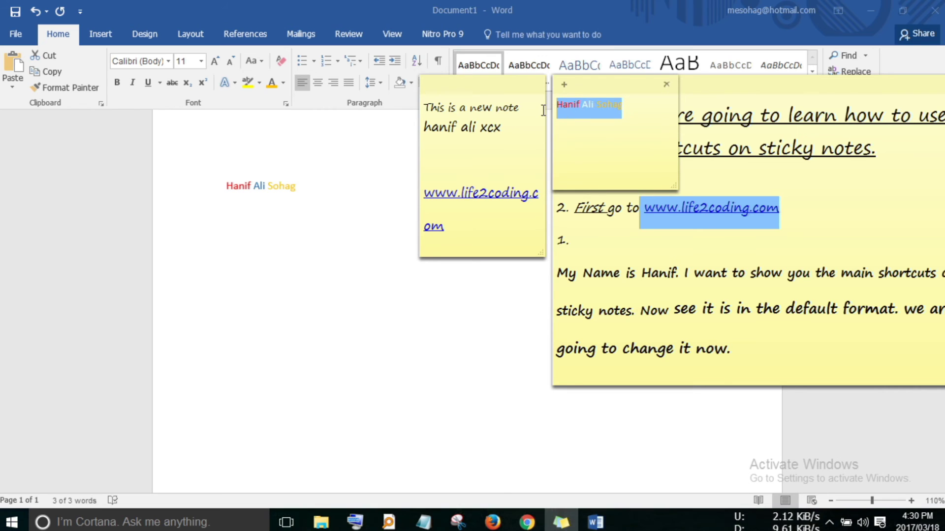
- Paste the name again on a second line and make that note green
{"action": "key", "text": "alt+Tab"}
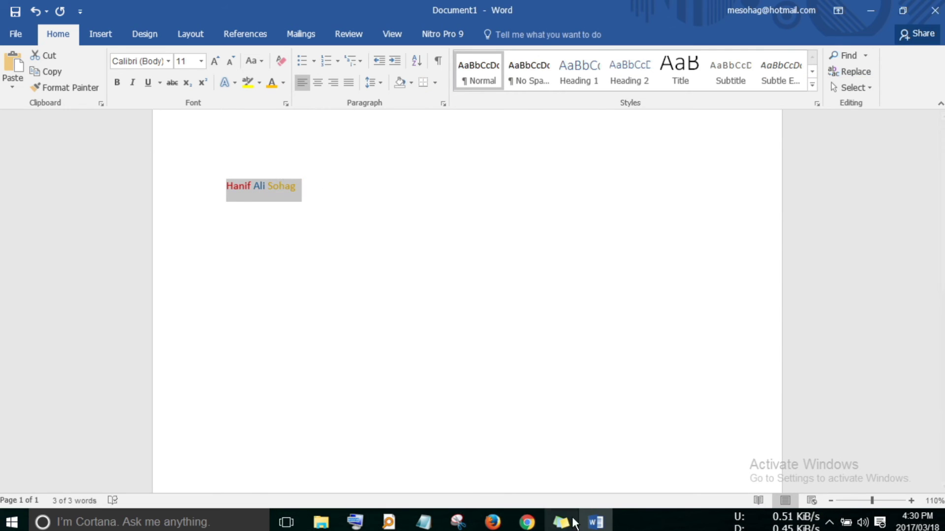
{"action": "left_click", "coordinate": [561, 522]}
{"action": "left_click", "coordinate": [612, 131]}
{"action": "right_click", "coordinate": [586, 129]}
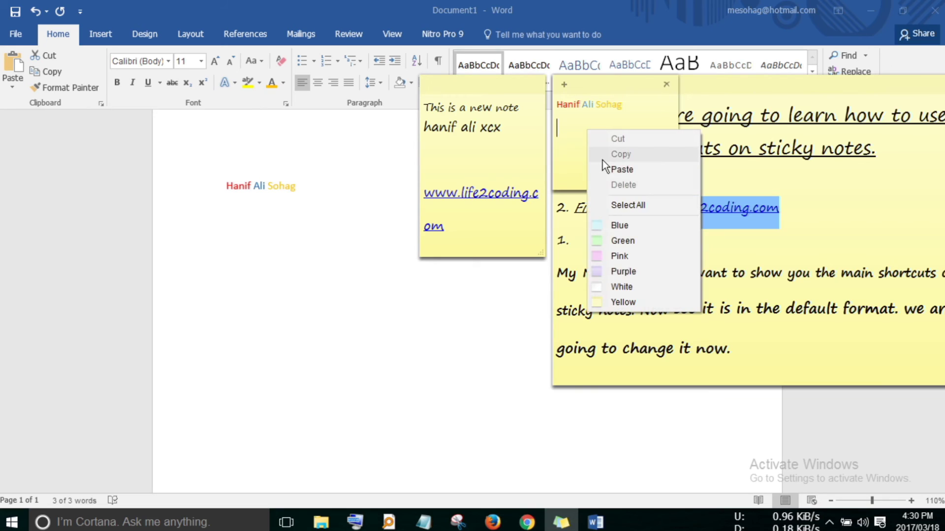
{"action": "left_click", "coordinate": [624, 169]}
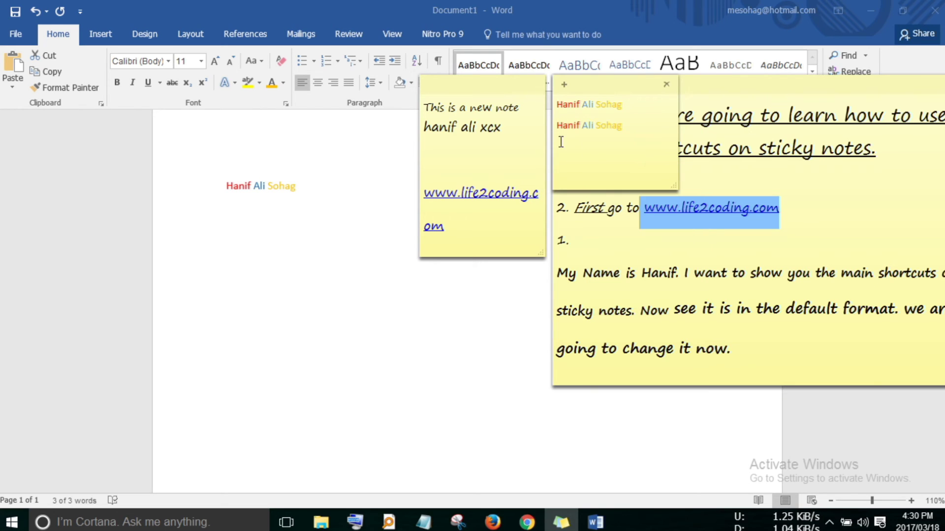
{"action": "left_click", "coordinate": [622, 126]}
{"action": "right_click", "coordinate": [621, 129]}
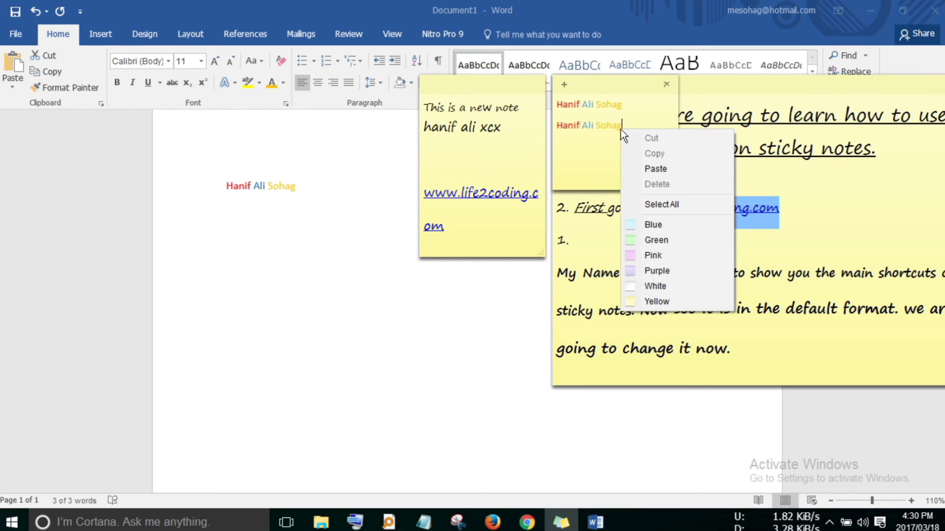
{"action": "left_click", "coordinate": [660, 241]}
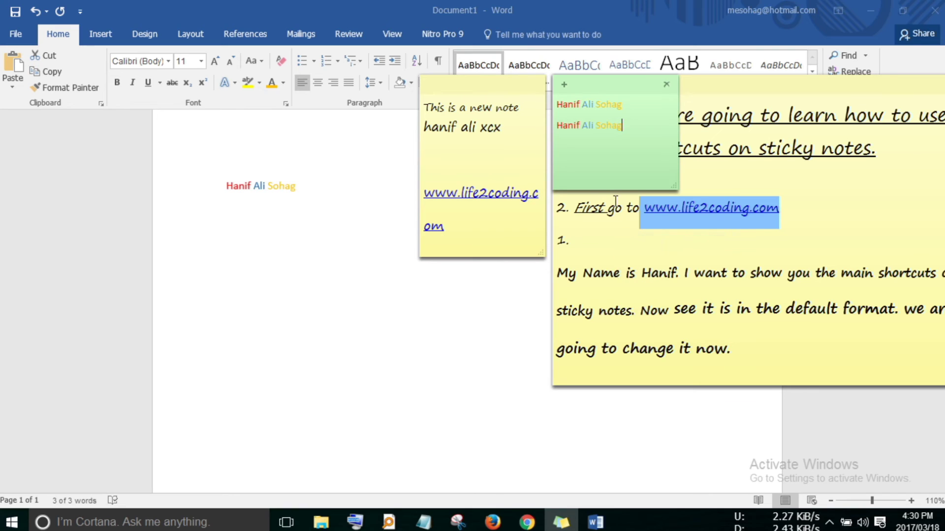
- Turn the small note white and the large tutorial note blue
{"action": "right_click", "coordinate": [523, 173]}
{"action": "left_click", "coordinate": [572, 329]}
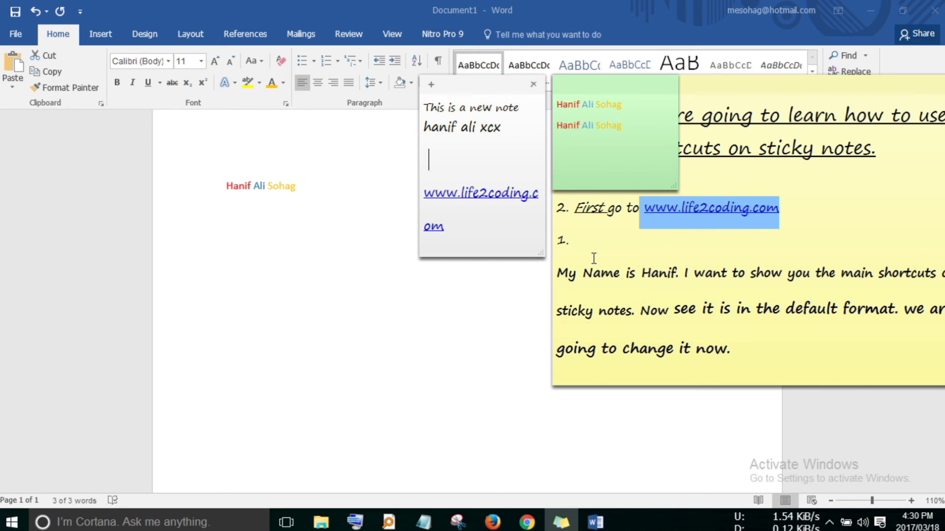
{"action": "right_click", "coordinate": [819, 162]}
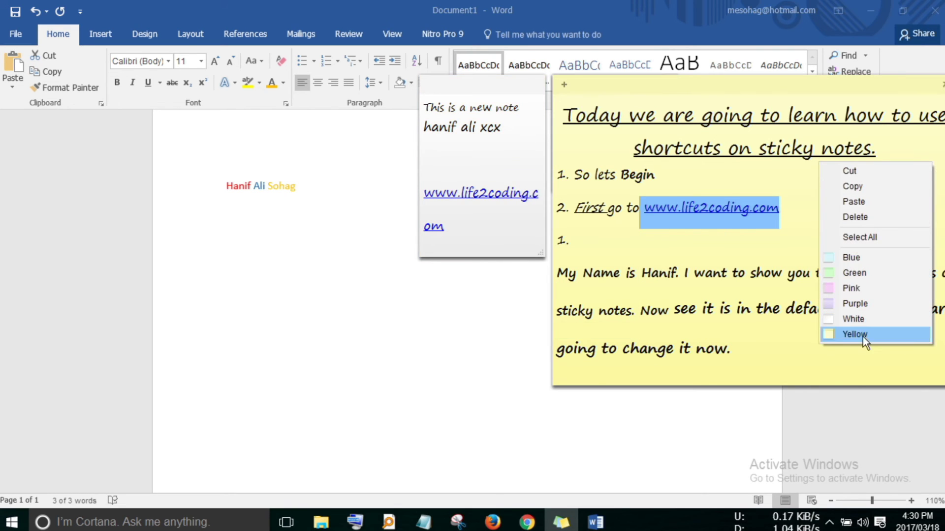
{"action": "left_click", "coordinate": [890, 335]}
{"action": "right_click", "coordinate": [696, 158]}
{"action": "left_click", "coordinate": [739, 259]}
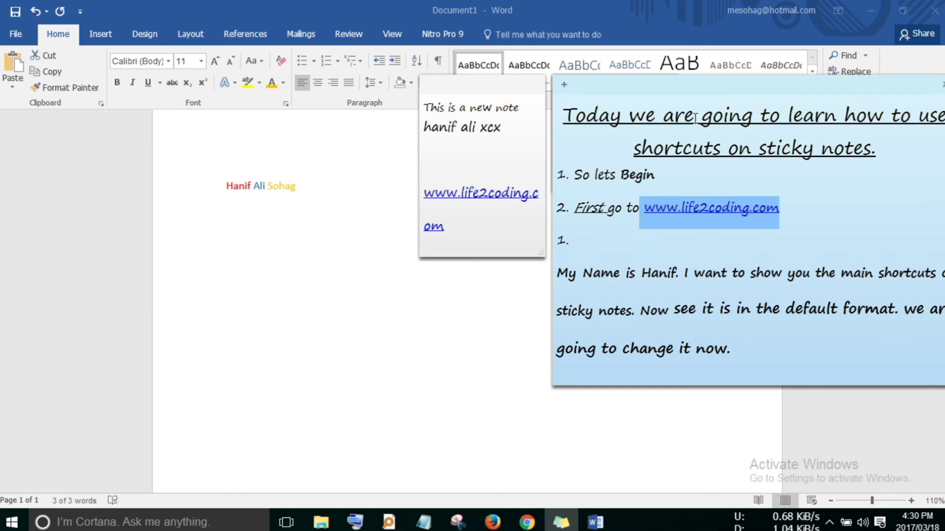
- Minimize Word and spread the blue, green and white notes apart
{"action": "mouse_move", "coordinate": [725, 93]}
{"action": "left_mouse_down"}
{"action": "mouse_move", "coordinate": [458, 153]}
{"action": "mouse_move", "coordinate": [352, 150]}
{"action": "mouse_move", "coordinate": [350, 176]}
{"action": "left_mouse_up"}
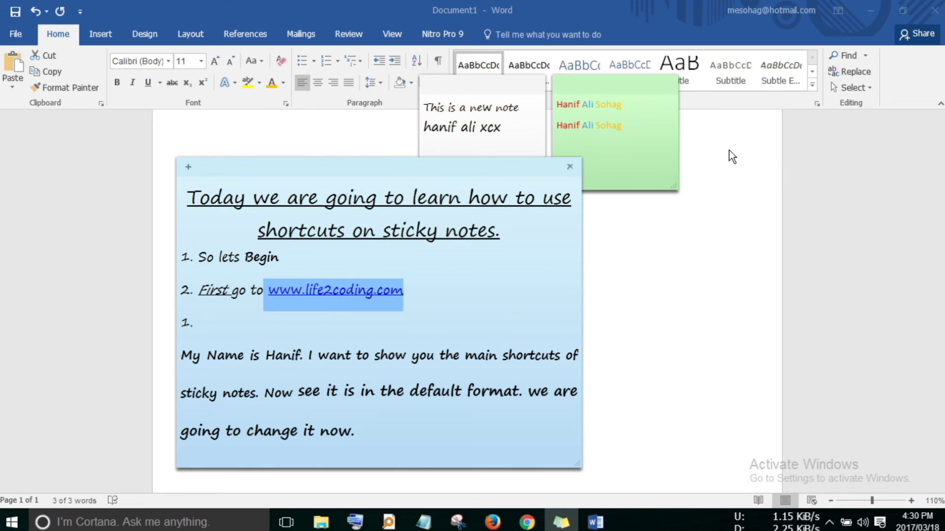
{"action": "left_click", "coordinate": [874, 8]}
{"action": "left_click_drag", "start_coordinate": [377, 172], "coordinate": [748, 173]}
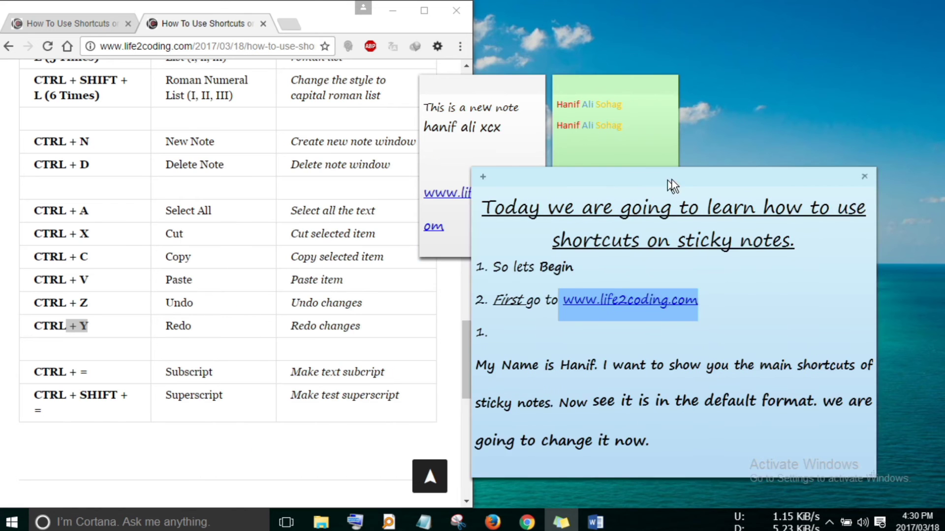
{"action": "scroll", "coordinate": [221, 254], "scroll_direction": "down", "scroll_amount": 3}
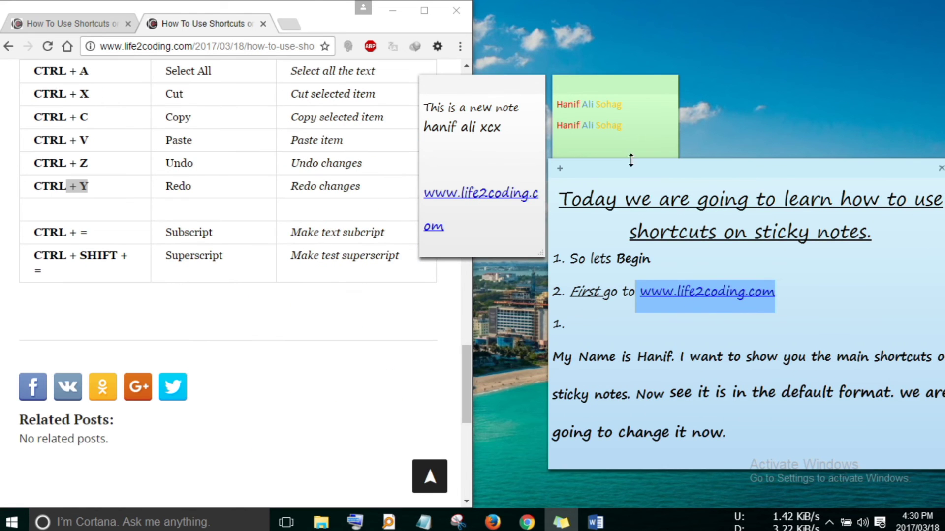
{"action": "left_click", "coordinate": [615, 93]}
{"action": "left_click_drag", "start_coordinate": [612, 91], "coordinate": [670, 51]}
{"action": "left_click_drag", "start_coordinate": [659, 181], "coordinate": [666, 162]}
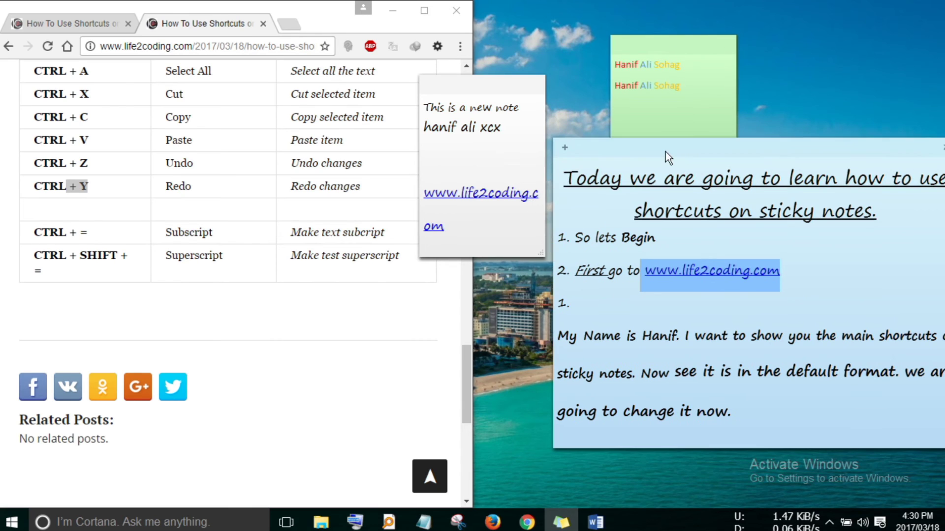
{"action": "left_click_drag", "start_coordinate": [541, 92], "coordinate": [441, 84]}
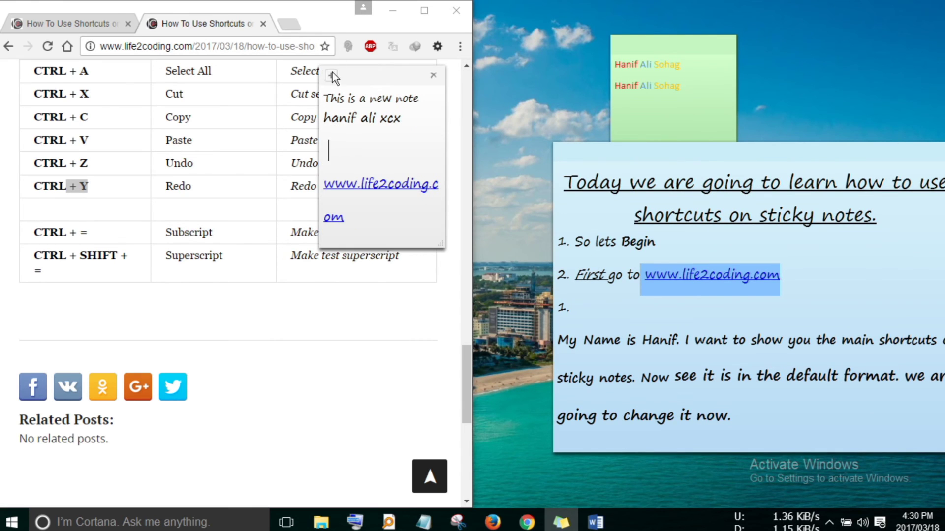
- Delete the white and green notes, then move the blue note up-left
{"action": "left_click", "coordinate": [433, 76]}
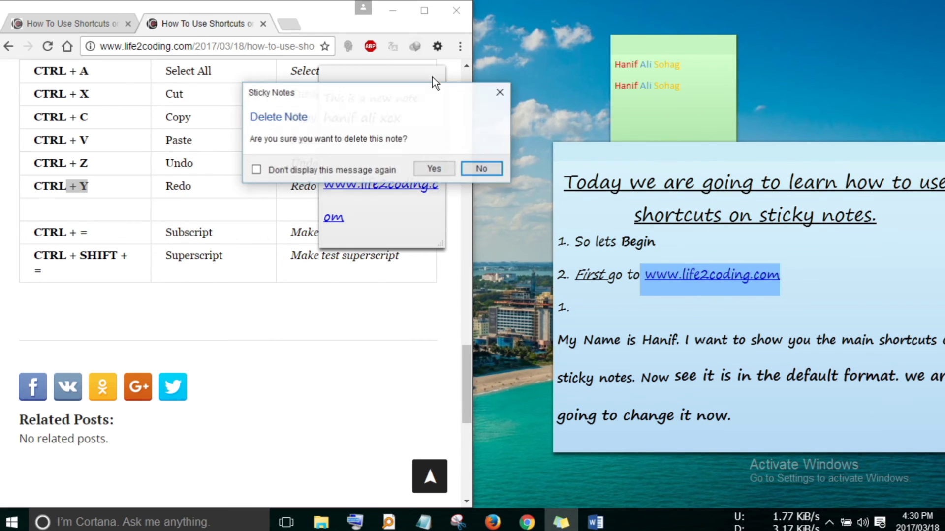
{"action": "left_click", "coordinate": [439, 169]}
{"action": "left_click", "coordinate": [728, 43]}
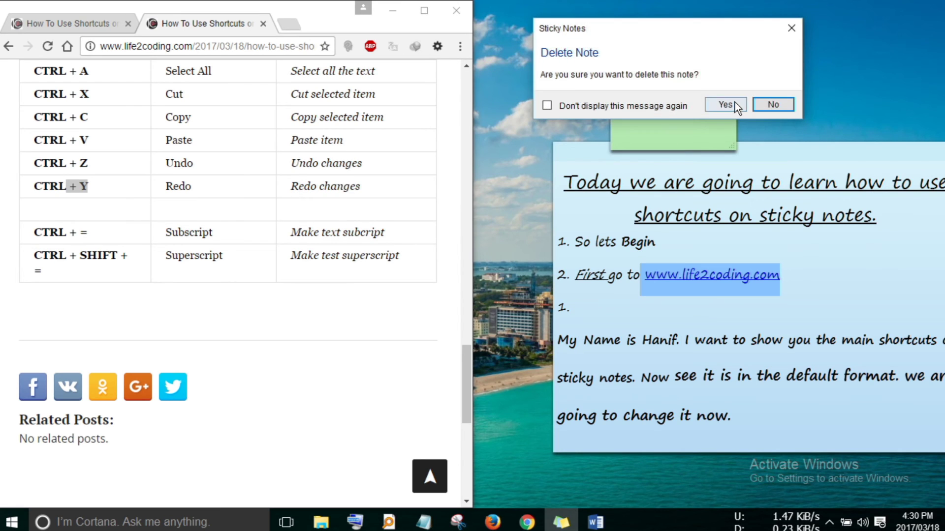
{"action": "left_click", "coordinate": [725, 104]}
{"action": "left_click_drag", "start_coordinate": [695, 155], "coordinate": [606, 56]}
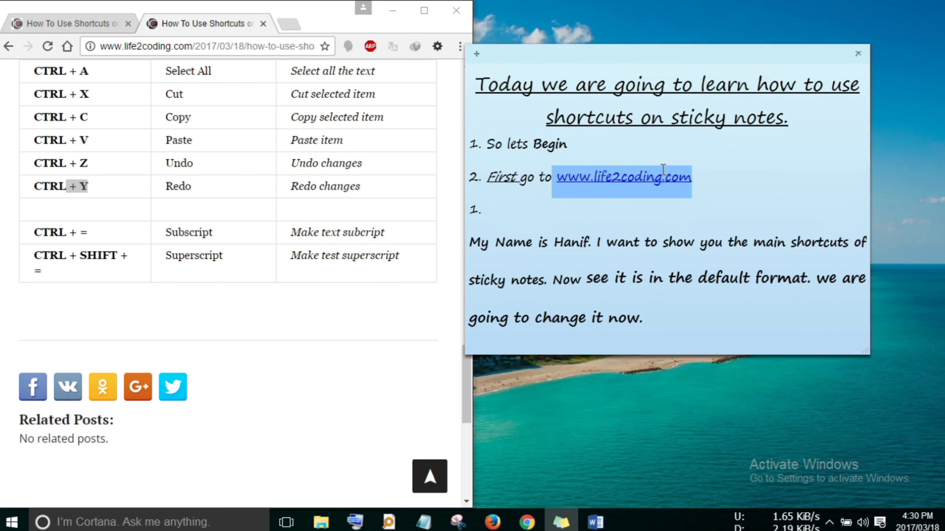
- Clear the blue note and type 'Thank you for watching the tutorial'
{"action": "key", "text": "ctrl+a"}
{"action": "key", "text": "ctrl+x"}
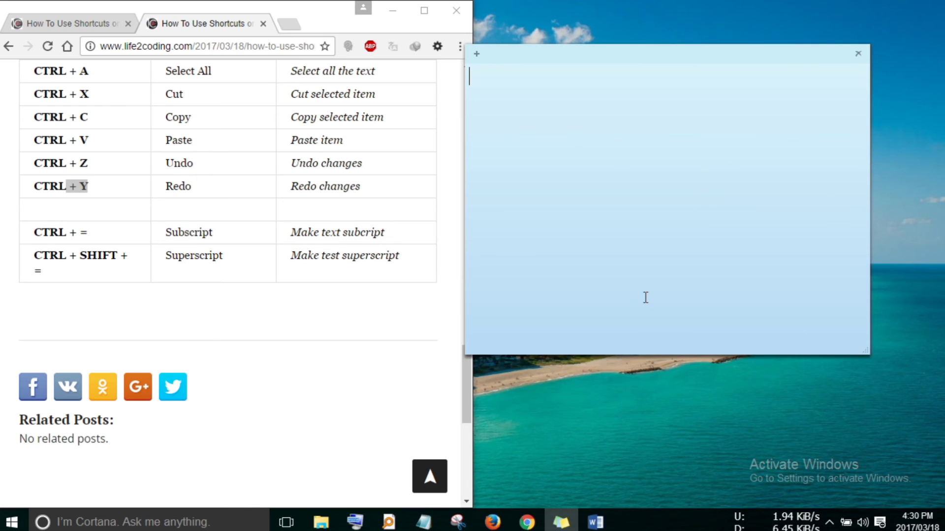
{"action": "type", "text": "Than"}
{"action": "type", "text": "k yo"}
{"action": "type", "text": "u for wat"}
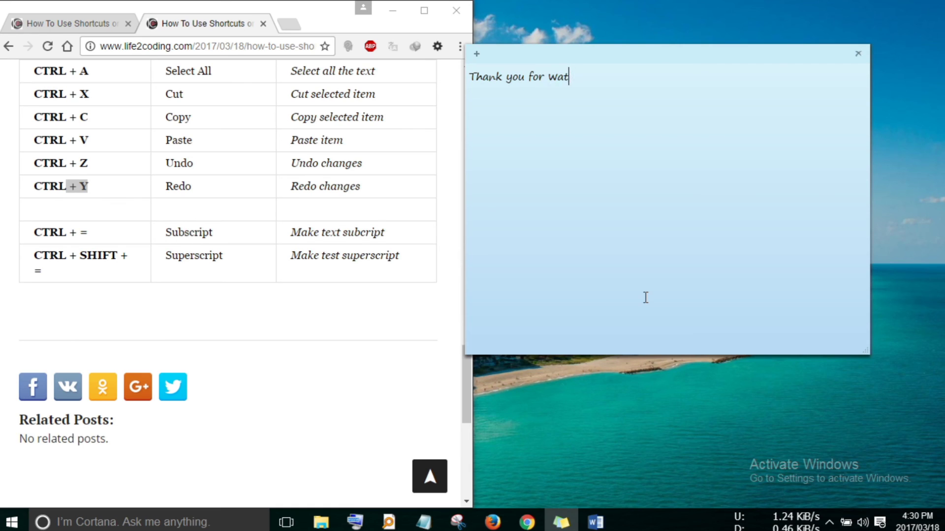
{"action": "type", "text": "ching the "}
{"action": "type", "text": "tutor"}
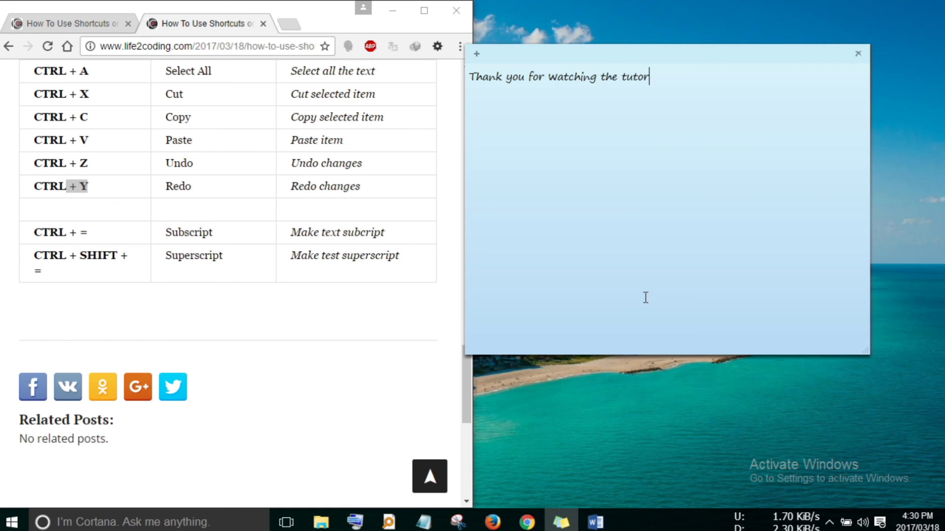
{"action": "type", "text": "ial"}
- Add a centred 'Life2coding' heading on a new line above the thank-you text
{"action": "key", "text": "Home"}
{"action": "key", "text": "Return"}
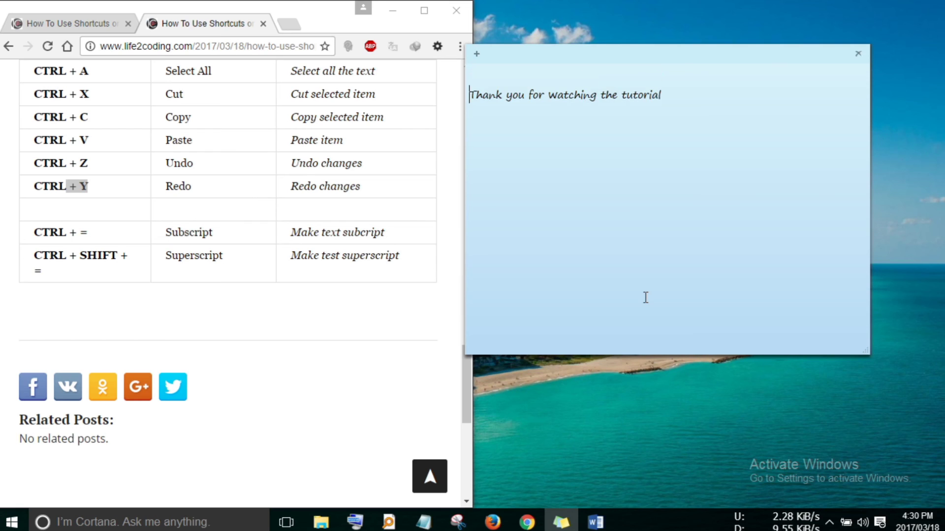
{"action": "type", "text": "Life2c"}
{"action": "type", "text": "oding"}
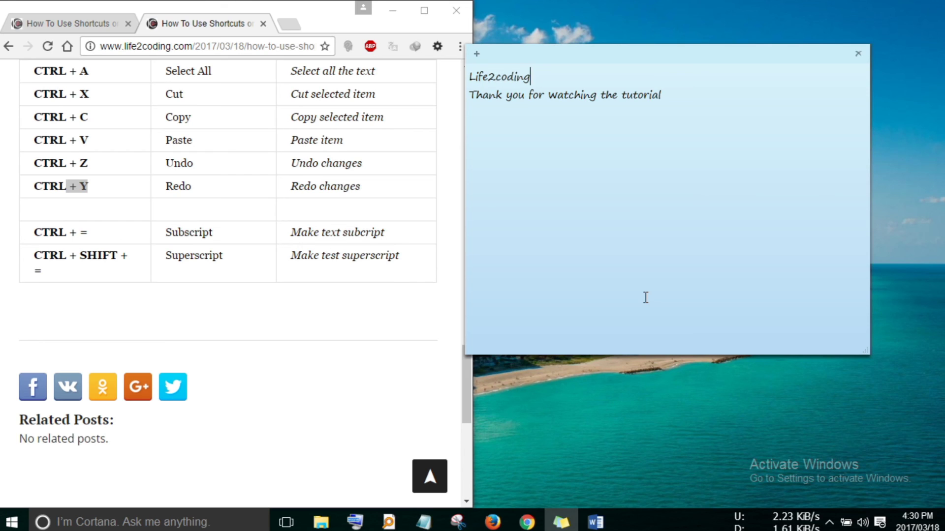
{"action": "key", "text": "shift+Left"}
{"action": "key", "text": "shift+Left"}
{"action": "key", "text": "shift+Left"}
{"action": "key", "text": "shift+Left"}
{"action": "key", "text": "ctrl+e"}
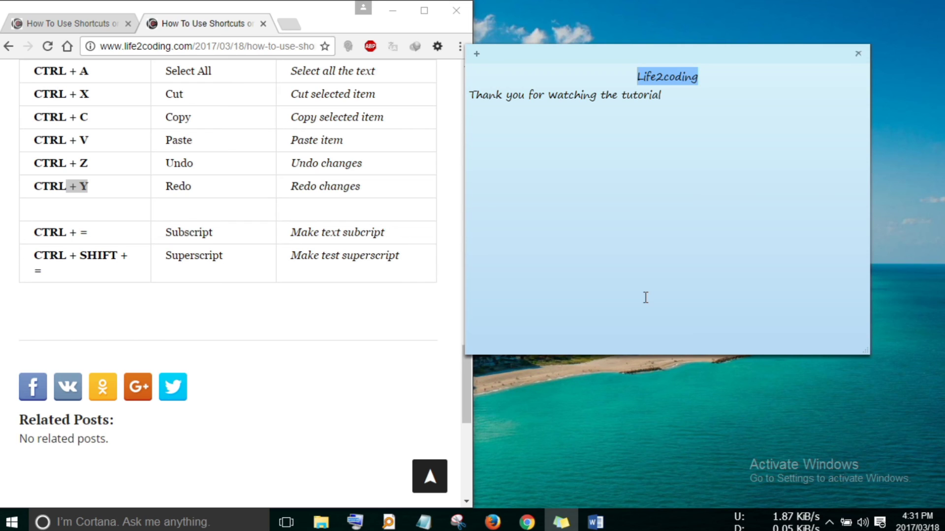
- Make the Life2coding heading bold, underlined and two font sizes larger
{"action": "key", "text": "ctrl+b"}
{"action": "key", "text": "ctrl+shift+period"}
{"action": "key", "text": "ctrl+shift+period"}
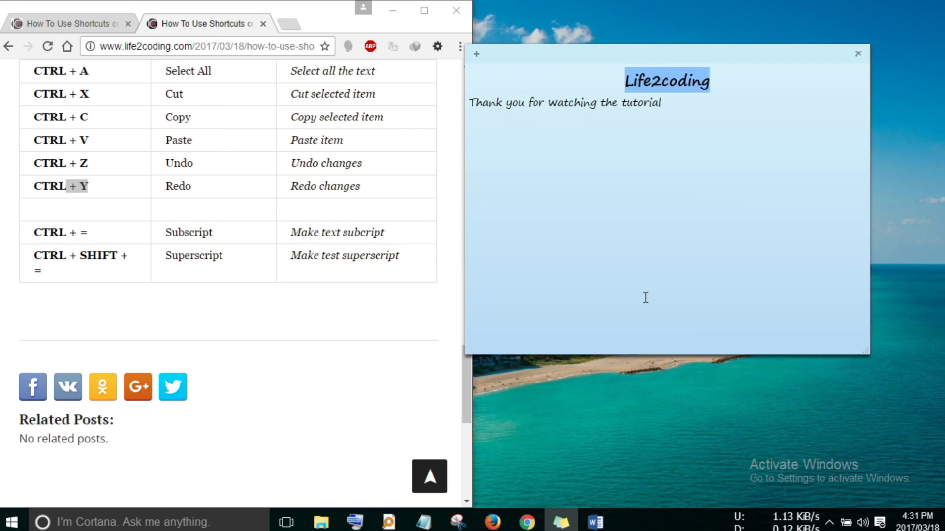
{"action": "key", "text": "ctrl+shift+period"}
{"action": "key", "text": "ctrl+shift+period"}
{"action": "key", "text": "ctrl+u"}
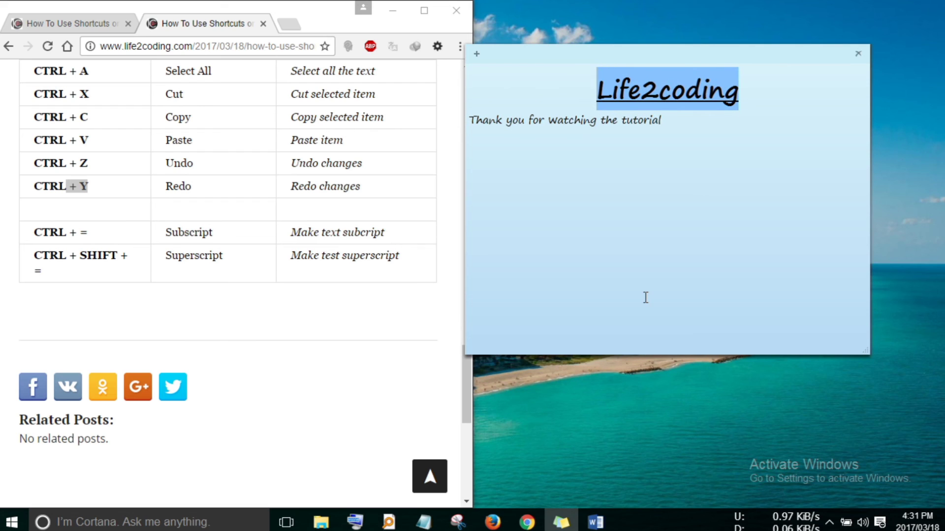
{"action": "key", "text": "Right"}
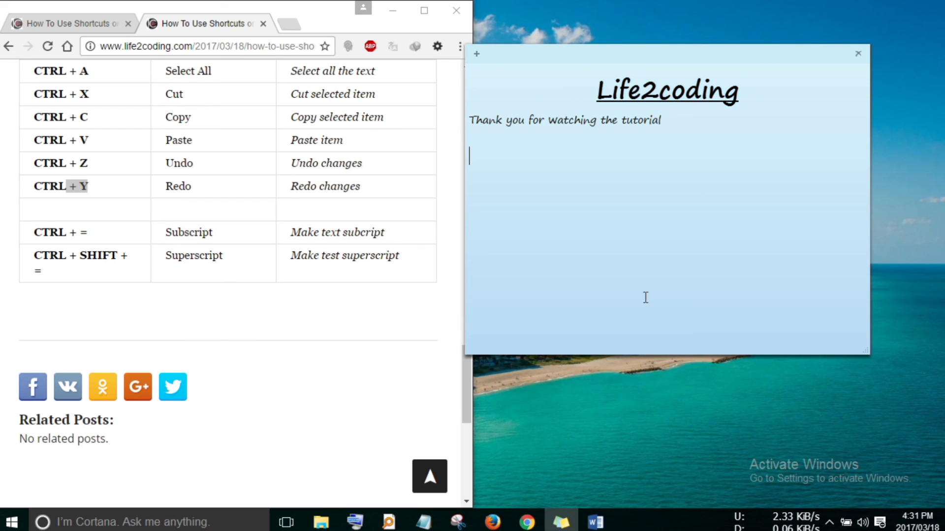
- Add a bulleted 'Please Subscribe' line, enlarged by two font sizes
{"action": "type", "text": "ease Subs"}
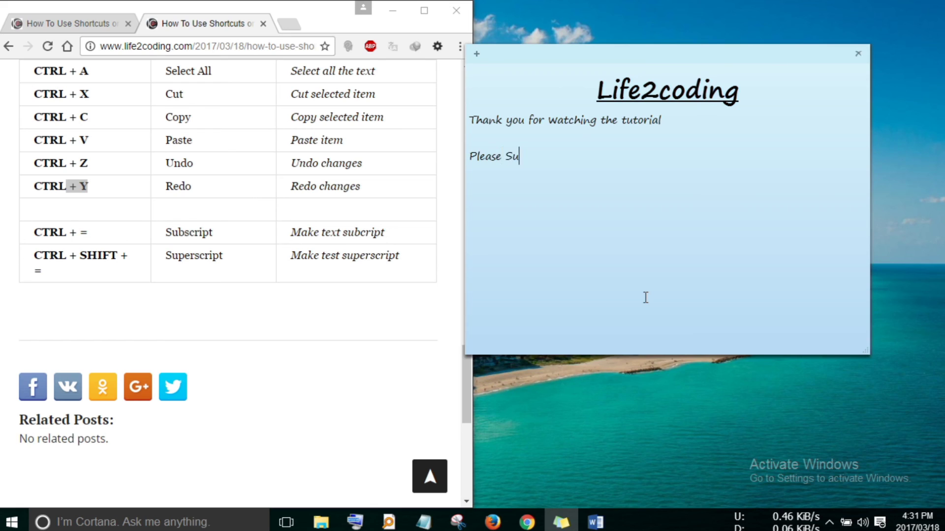
{"action": "type", "text": "crip"}
{"action": "key", "text": "BackSpace"}
{"action": "key", "text": "BackSpace"}
{"action": "type", "text": "b"}
{"action": "key", "text": "shift+Left"}
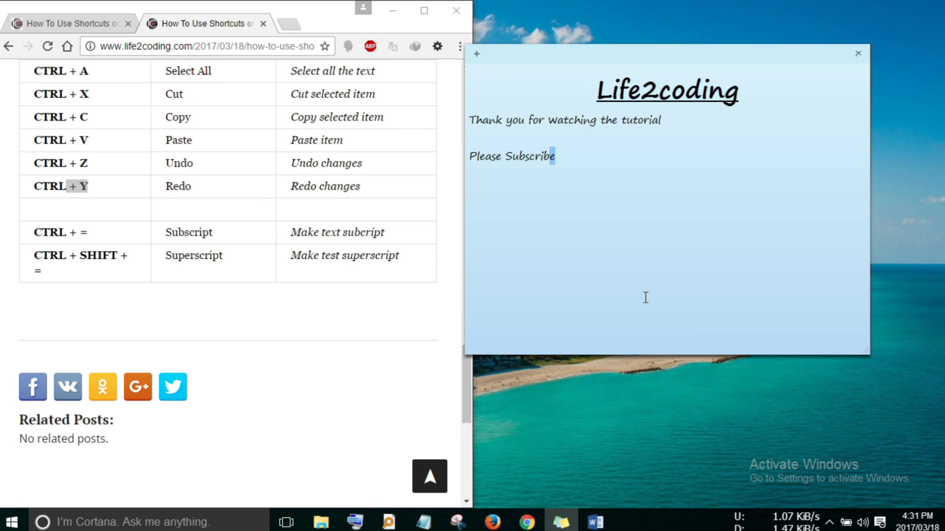
{"action": "key", "text": "shift+Left"}
{"action": "key", "text": "shift+Left"}
{"action": "key", "text": "shift+Left"}
{"action": "key", "text": "shift+Left"}
{"action": "key", "text": "shift+Left"}
{"action": "key", "text": "shift+Left"}
{"action": "key", "text": "shift+Left"}
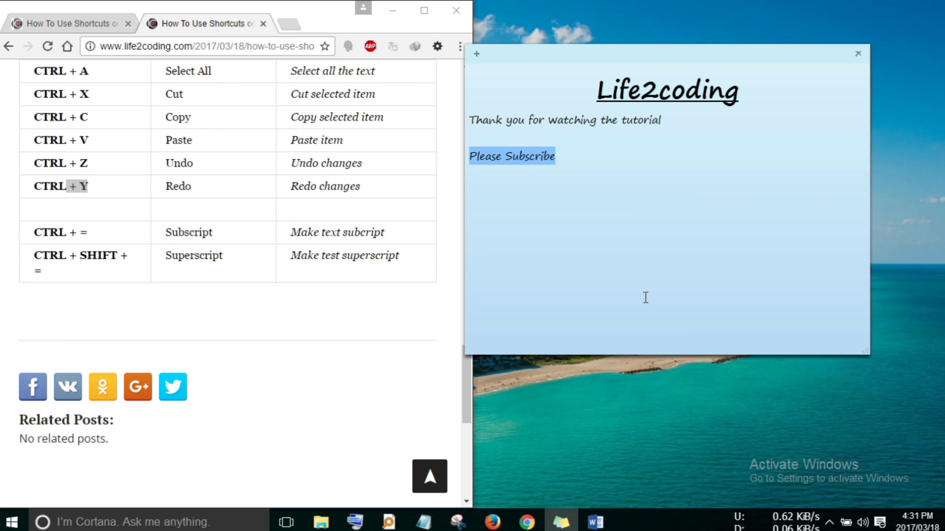
{"action": "key", "text": "ctrl+shift+l"}
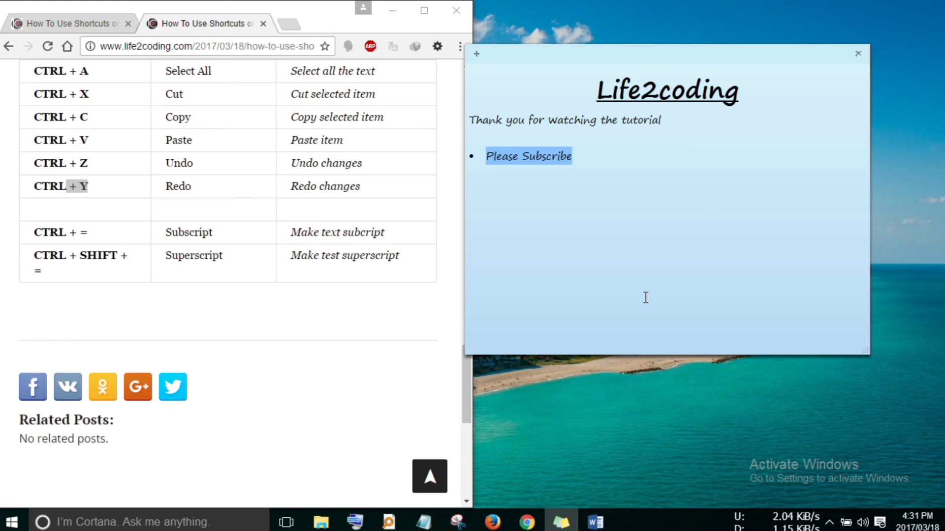
{"action": "key", "text": "ctrl+shift+period"}
{"action": "key", "text": "ctrl+shift+period"}
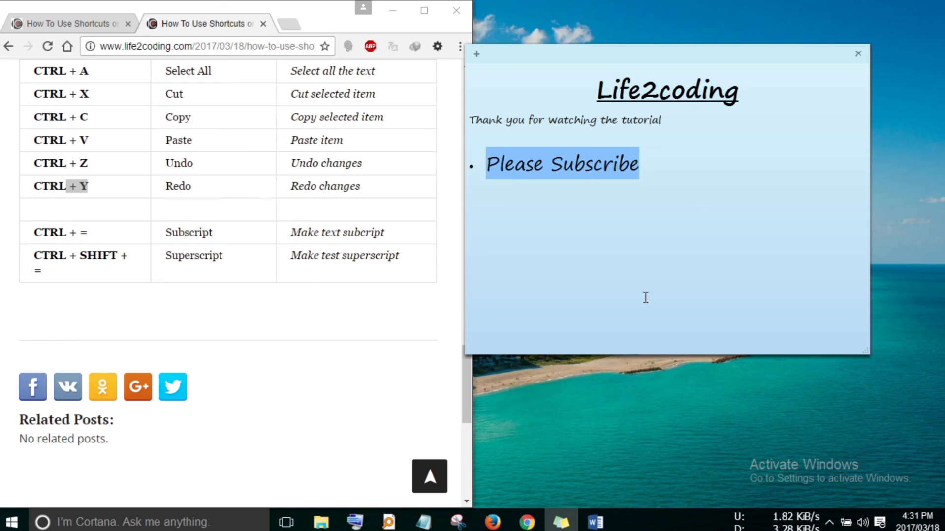
{"action": "key", "text": "ctrl+shift+period"}
{"action": "key", "text": "ctrl+shift+period"}
{"action": "key", "text": "ctrl+shift+period"}
{"action": "left_click", "coordinate": [646, 297]}
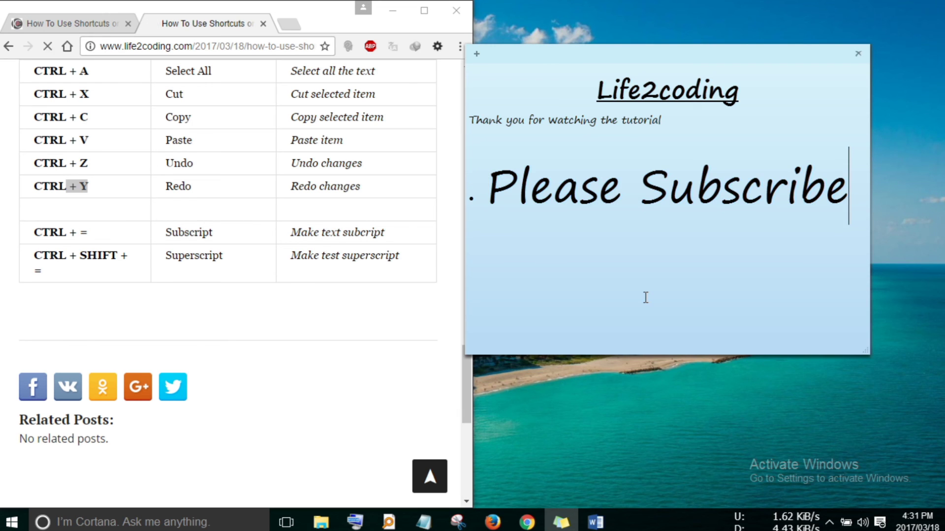